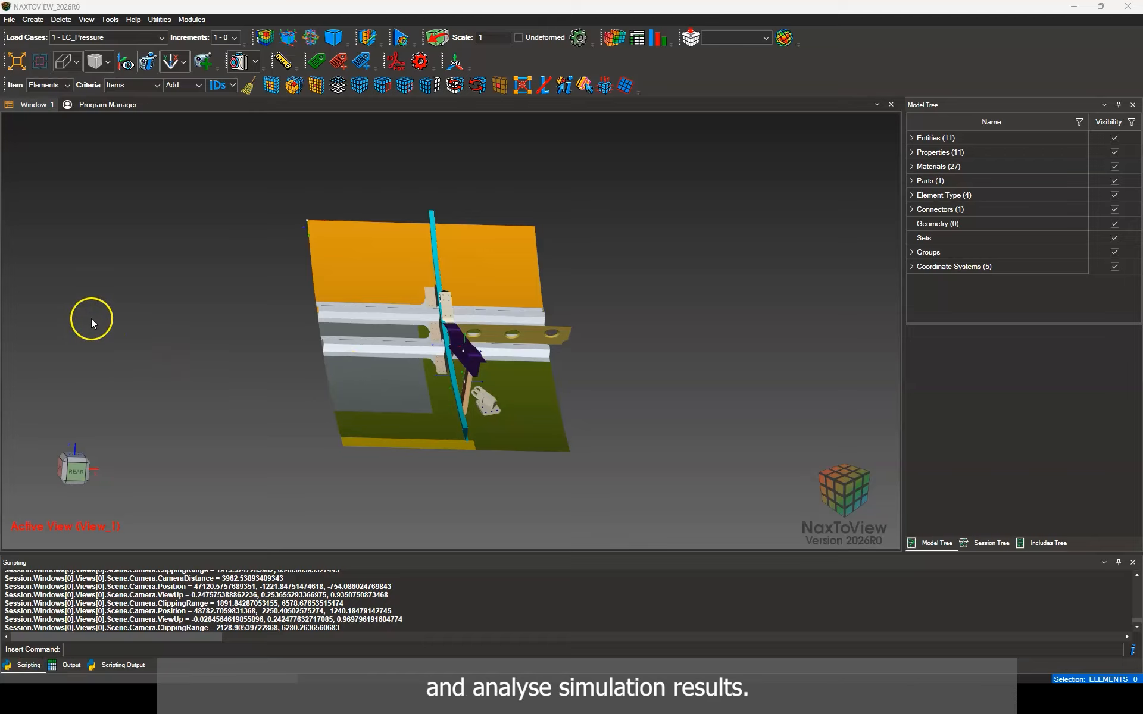
- Check the available load cases and the increments of the LC_Pressure load case
left_click(105, 36)
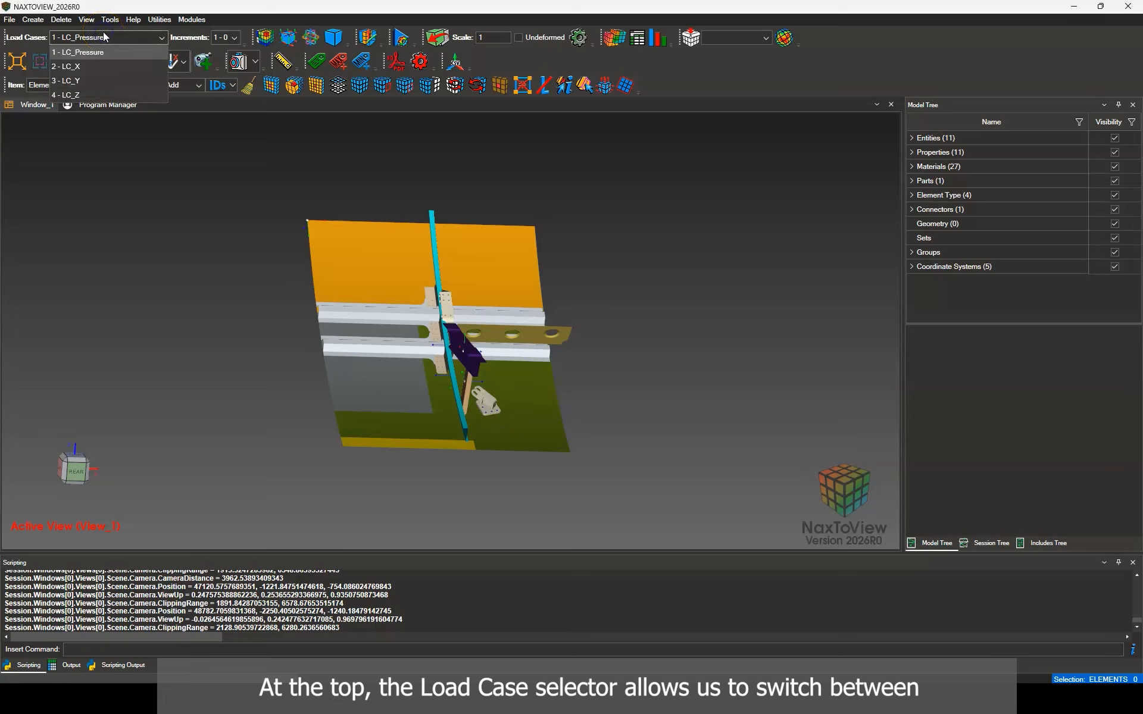
left_click(105, 37)
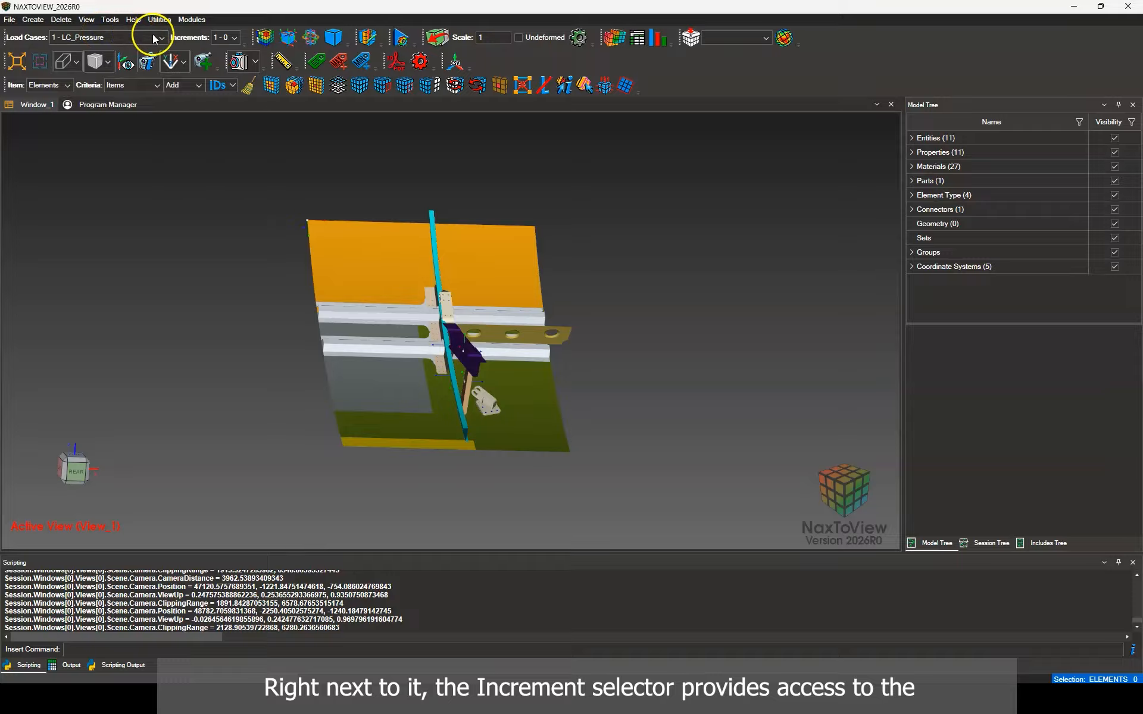
left_click(216, 37)
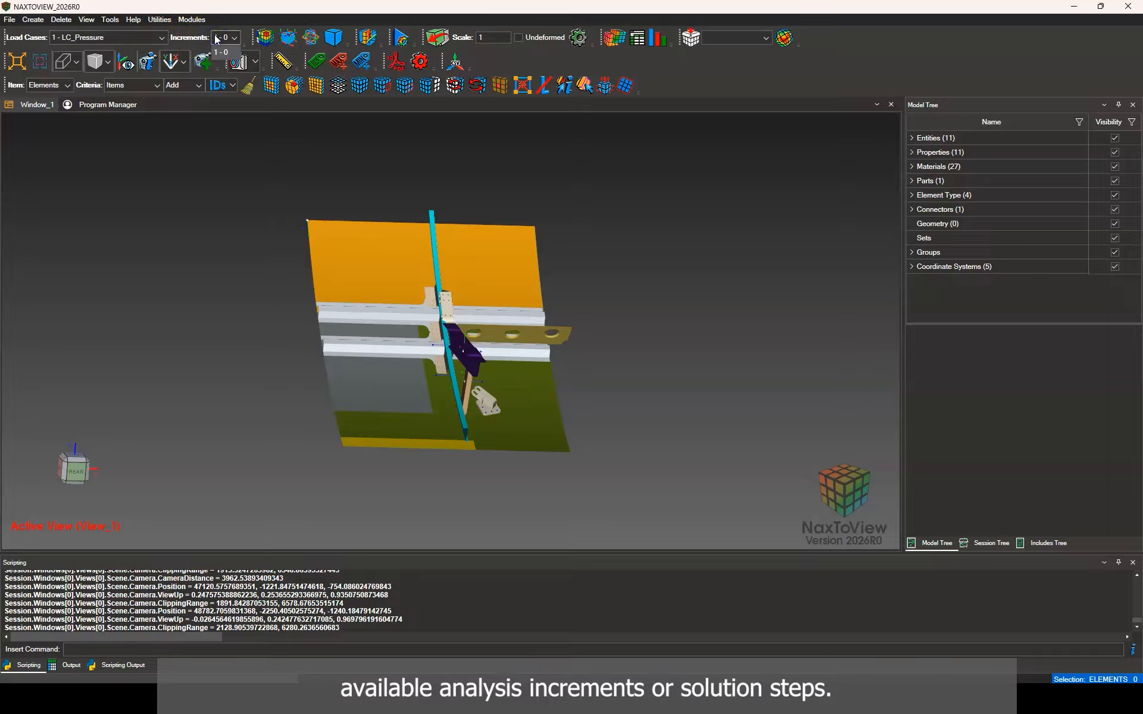
left_click(217, 38)
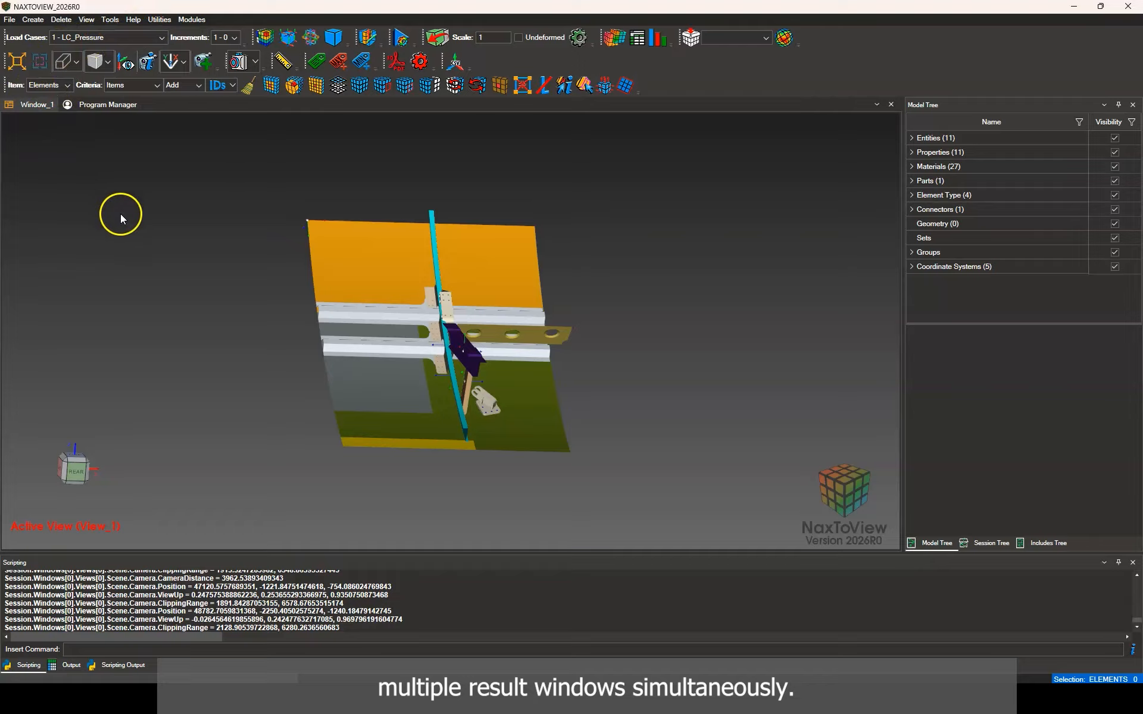
- Create a contour plot of the STRESSES result, XX component, on the displayed elements
left_click_drag(339, 301, 398, 295)
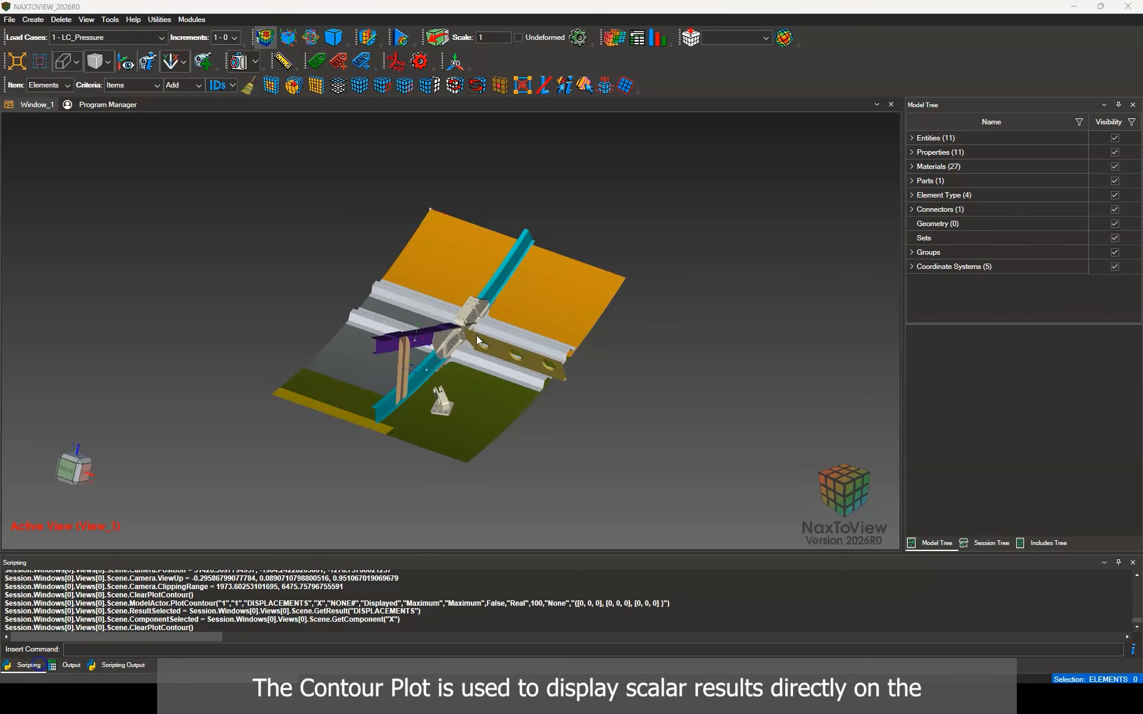
left_click(264, 38)
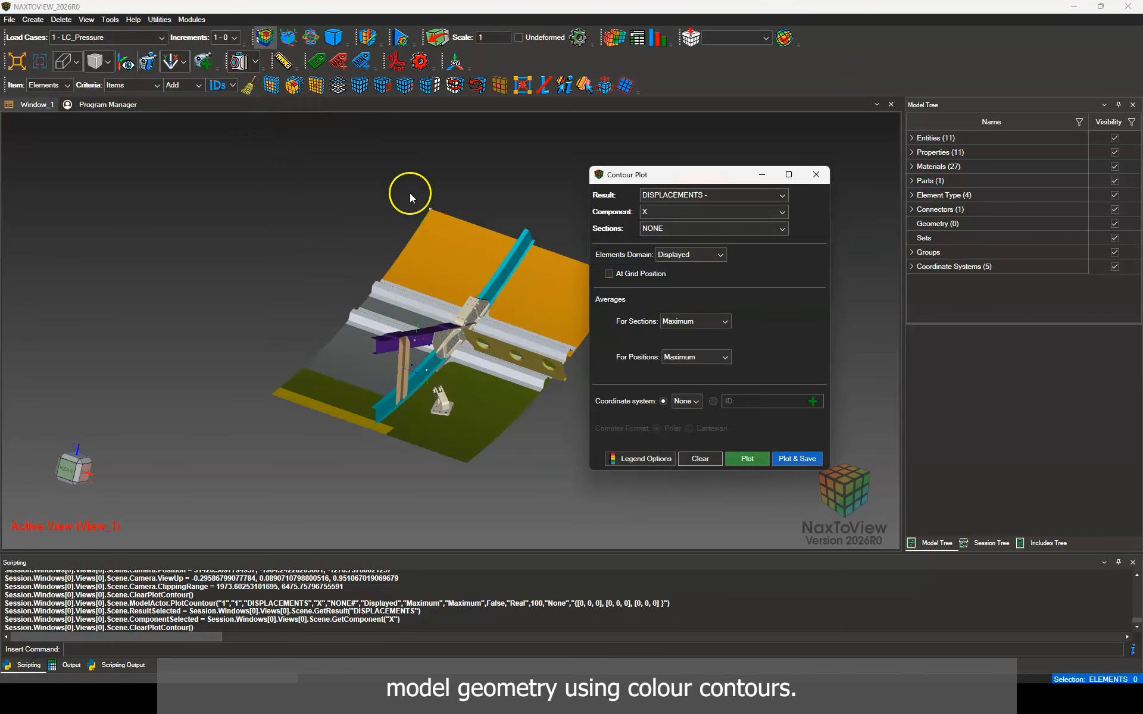
left_click(667, 197)
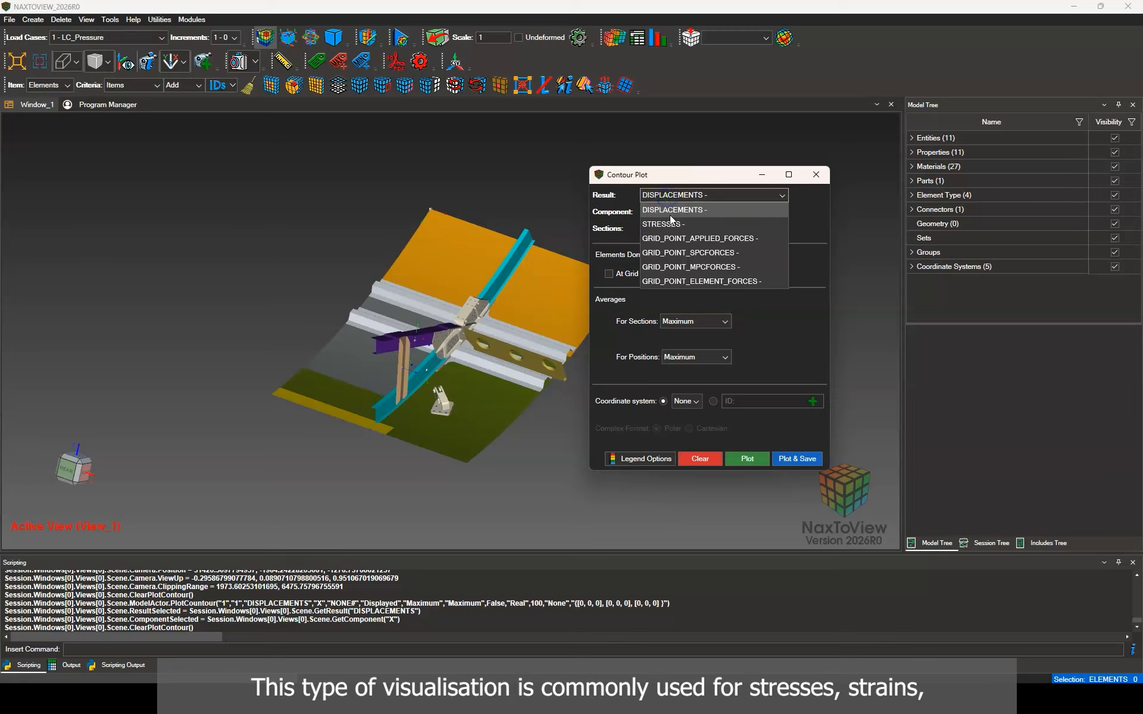
left_click(670, 216)
left_click(749, 458)
left_click_drag(470, 416, 448, 400)
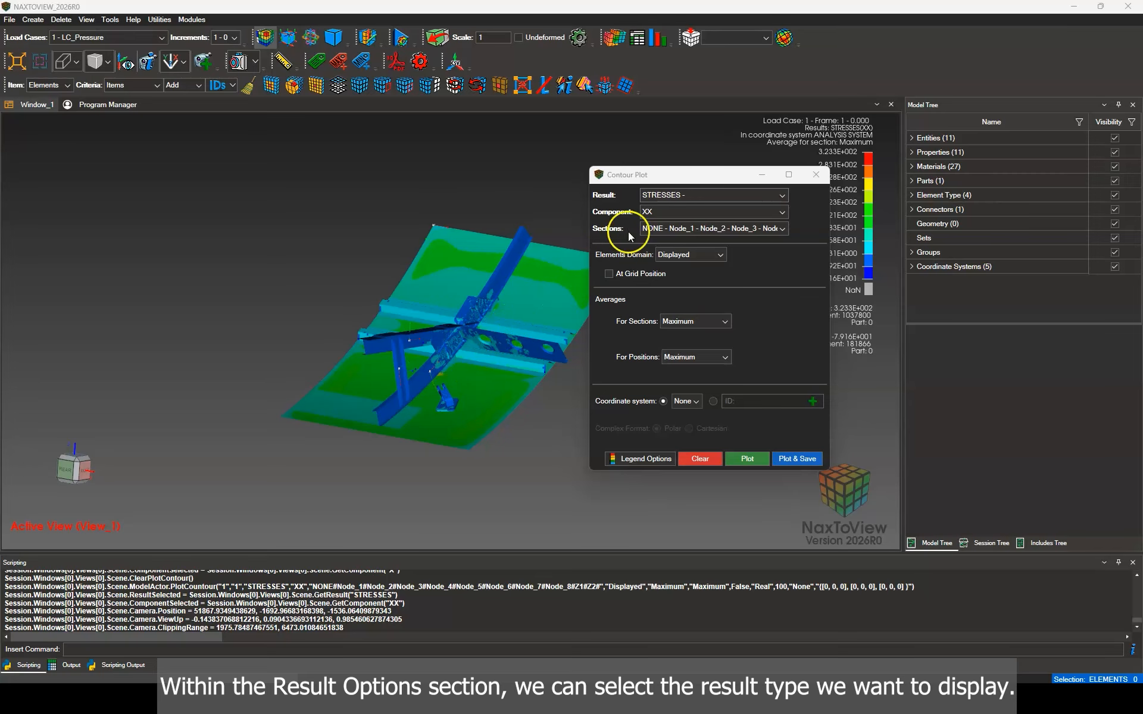
- Examine the contour plot's choices for result type, stress component, sections and elements domain
left_click(671, 196)
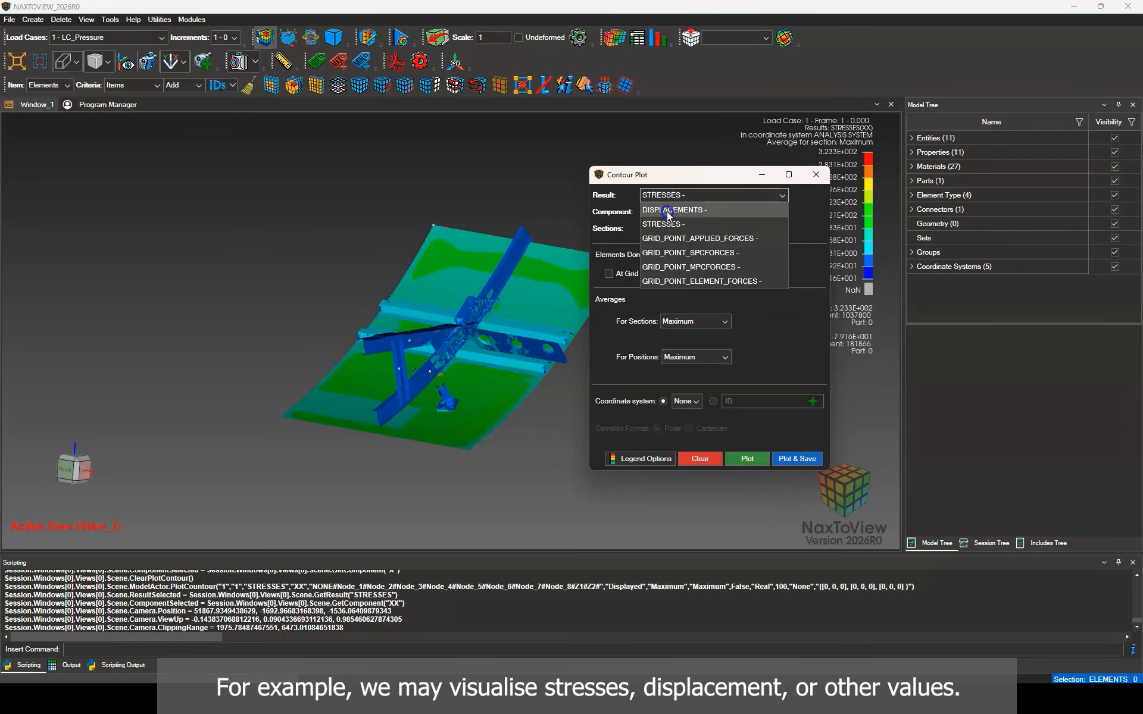
left_click(673, 198)
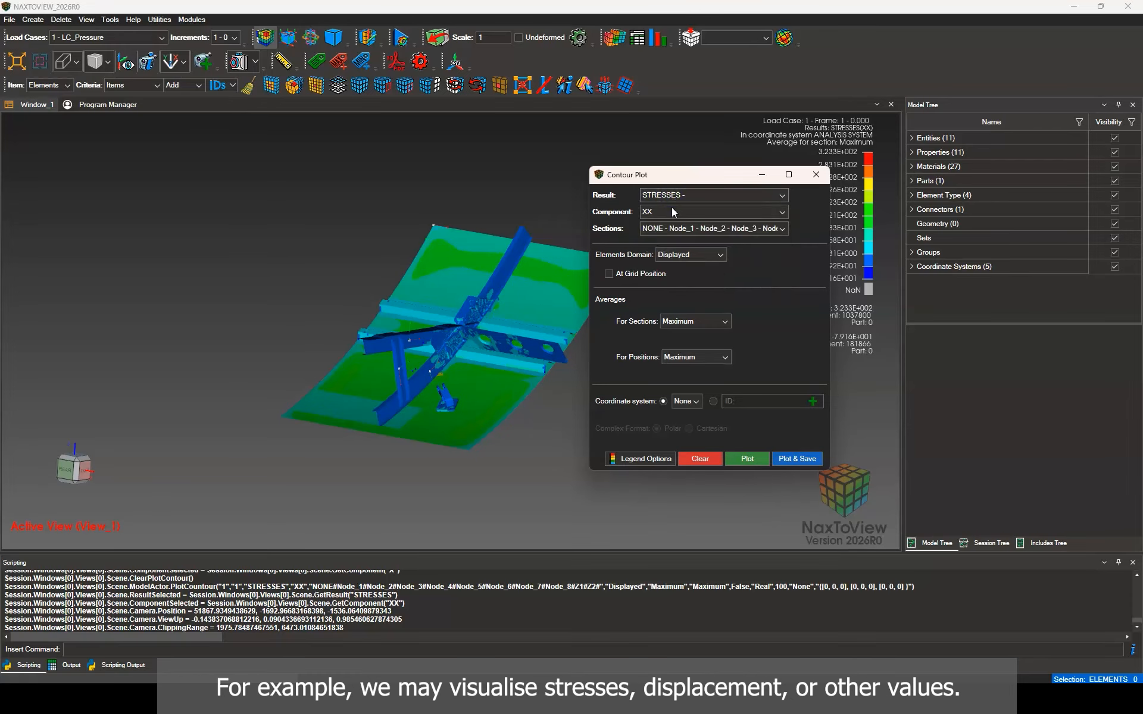
left_click(672, 209)
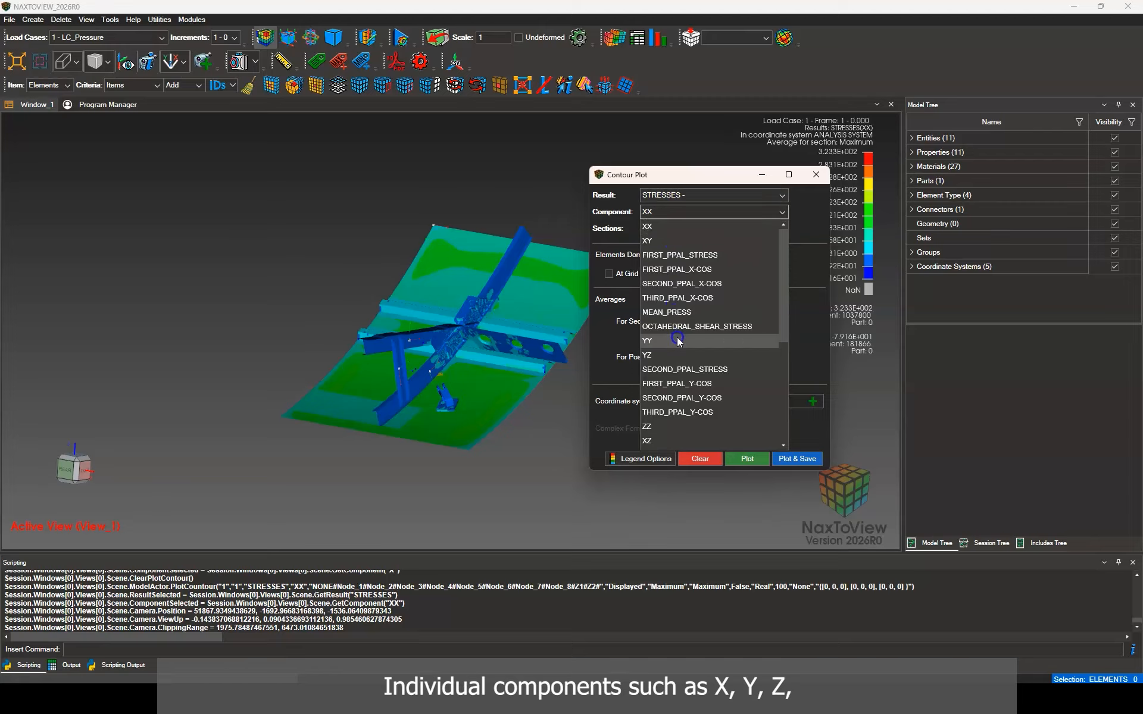
left_click(683, 216)
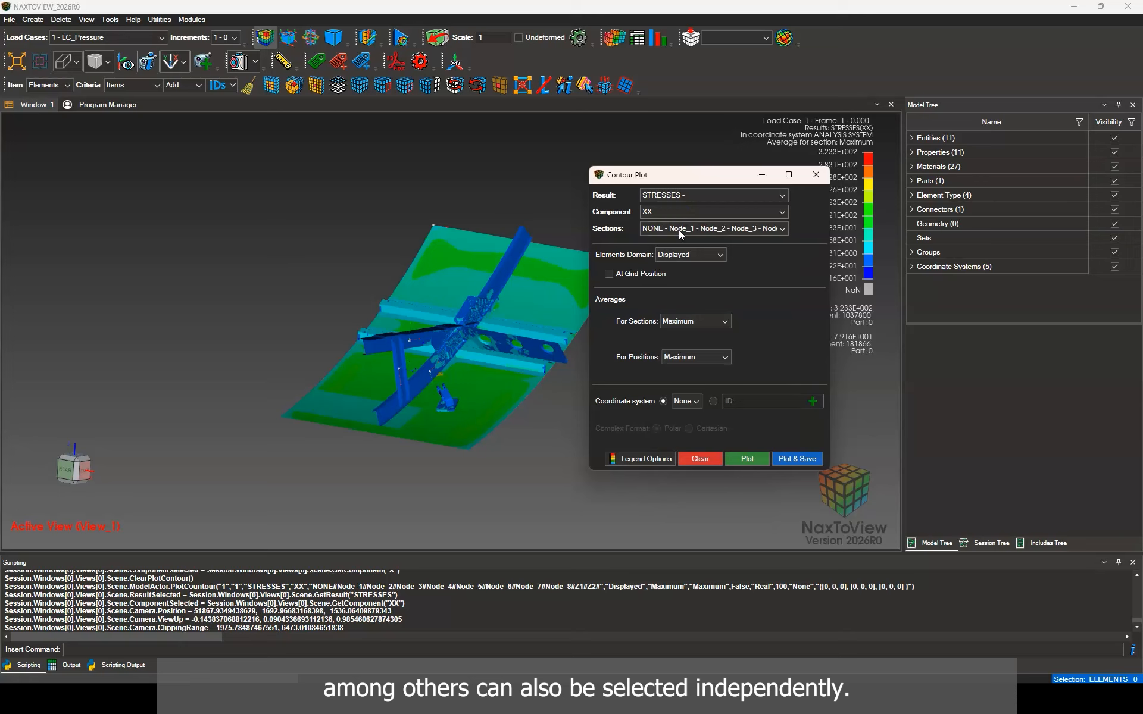
left_click(682, 232)
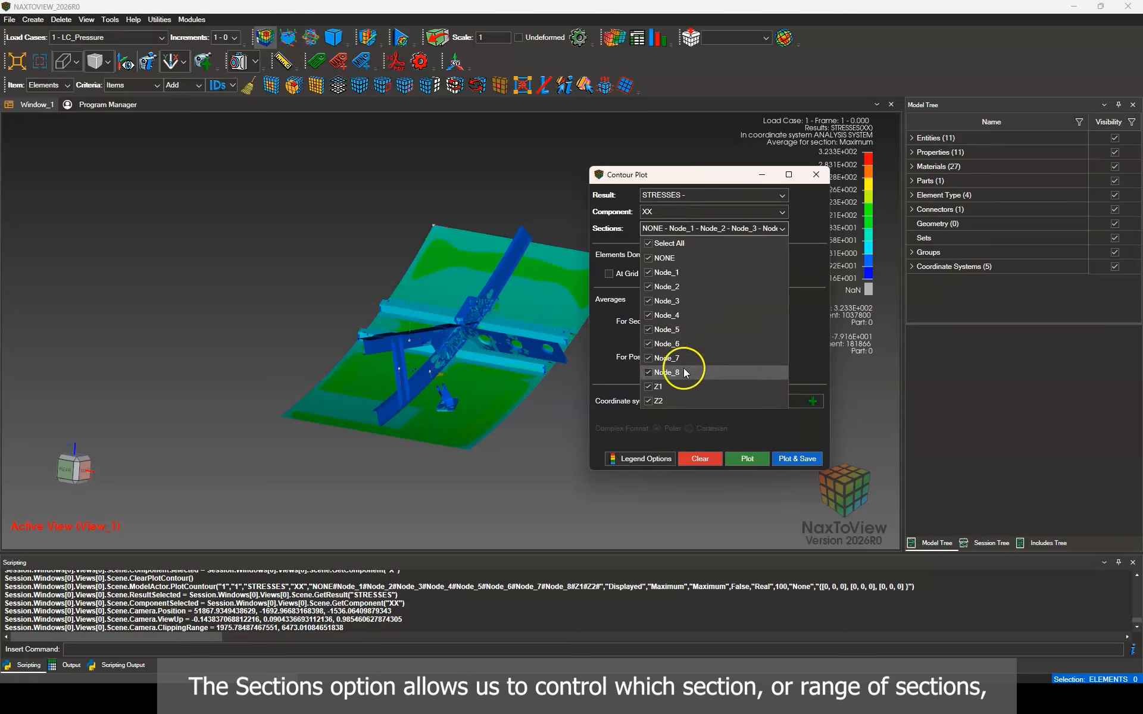
left_click(671, 230)
left_click(526, 313)
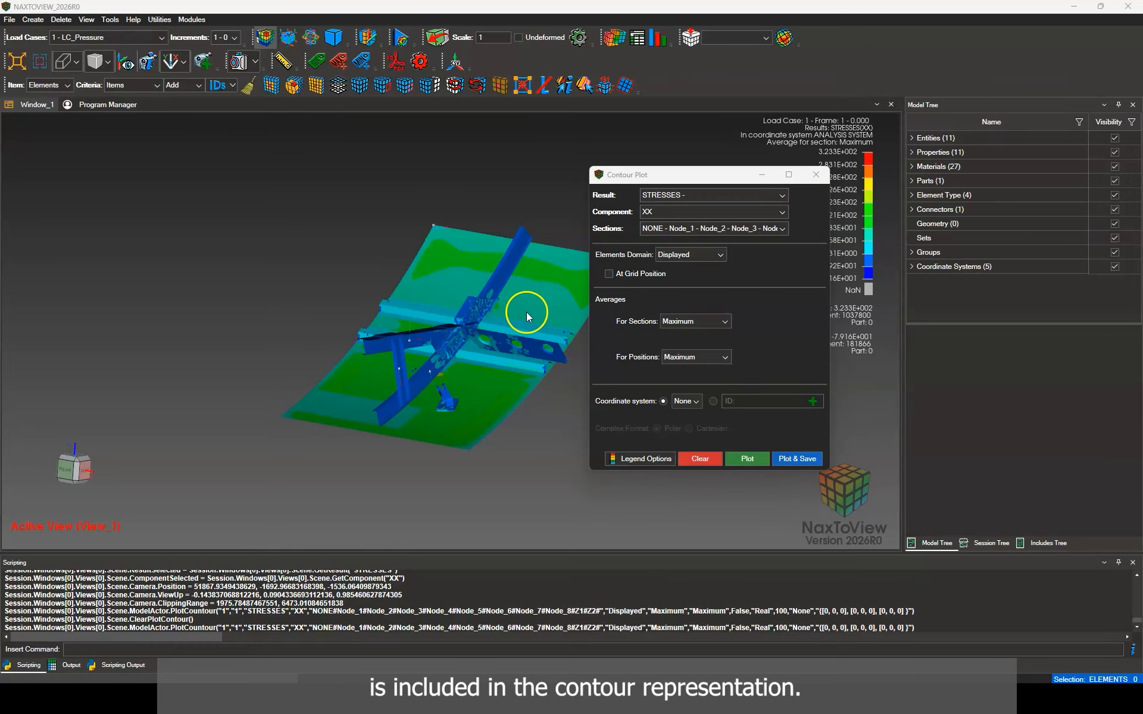
left_click(699, 256)
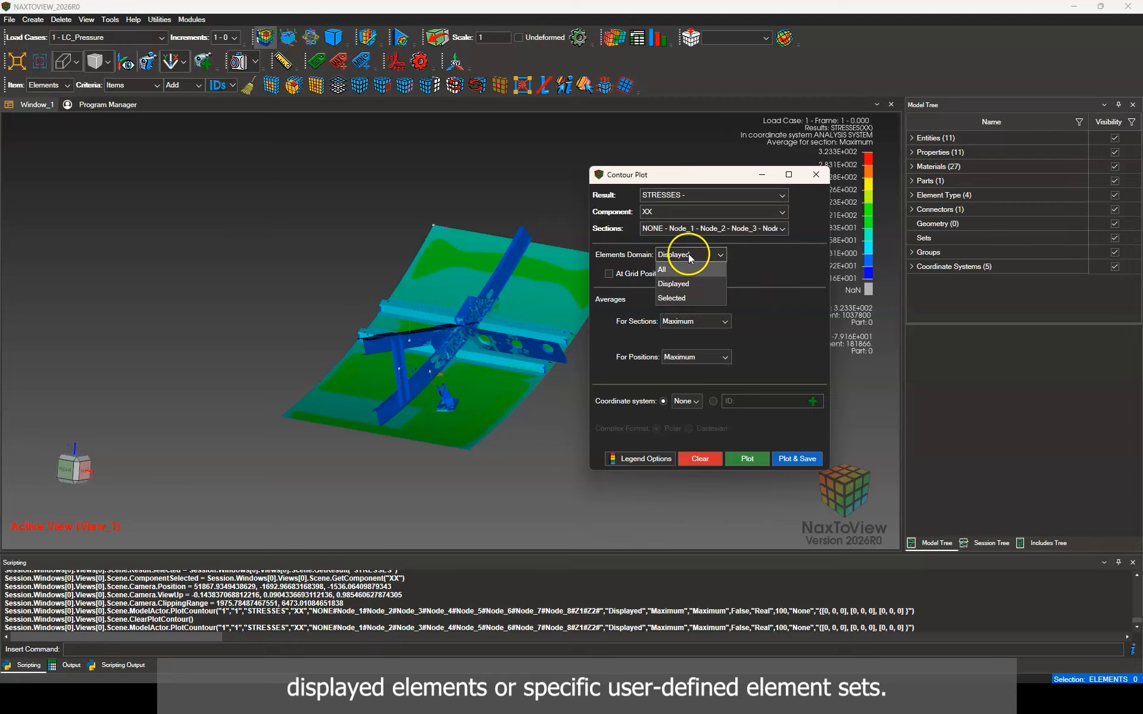
left_click(689, 252)
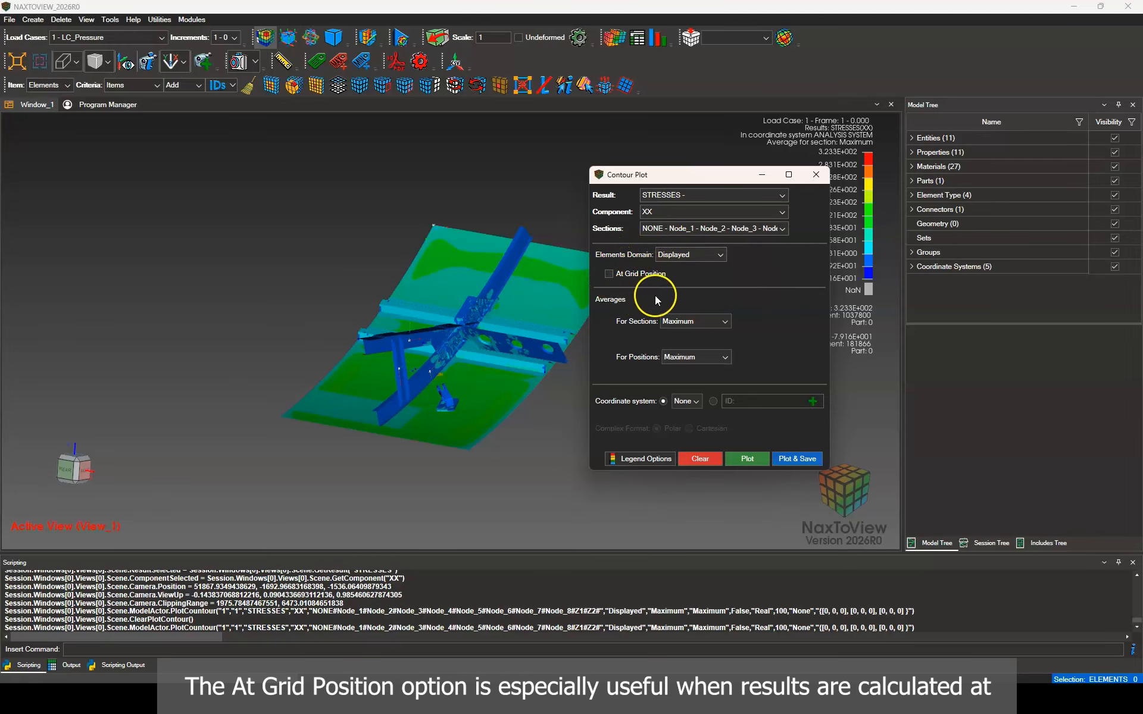
- Enable contour results at grid position and keep Maximum averaging for both sections and positions
left_click(609, 275)
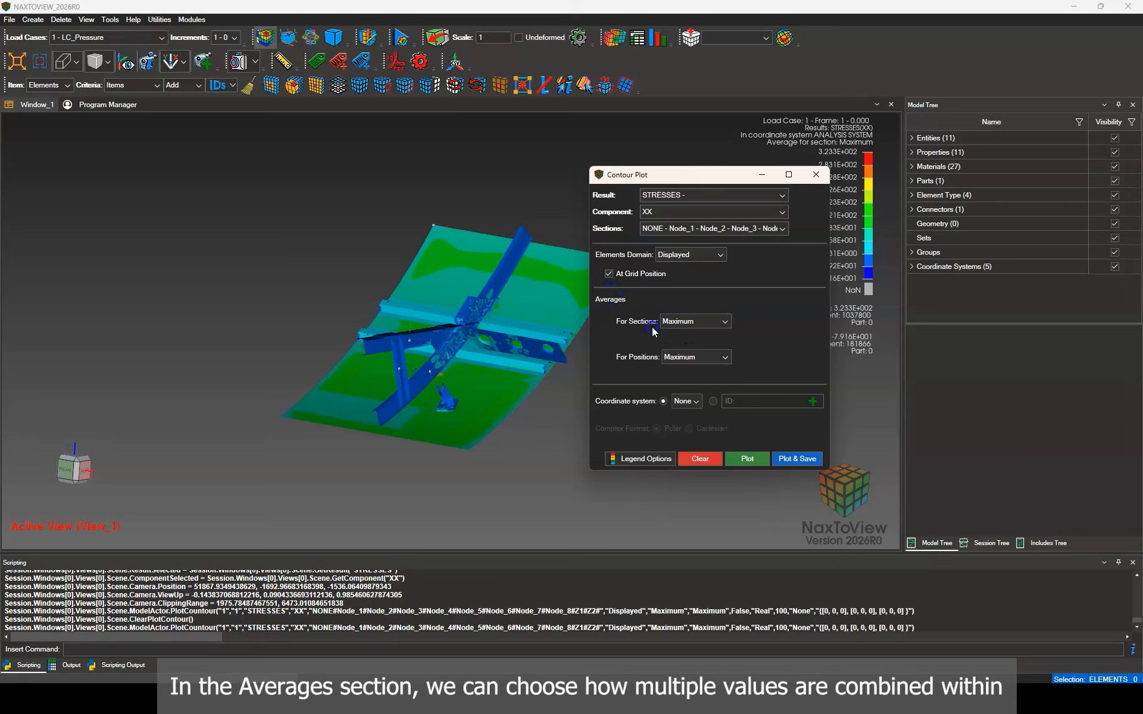
left_click(686, 331)
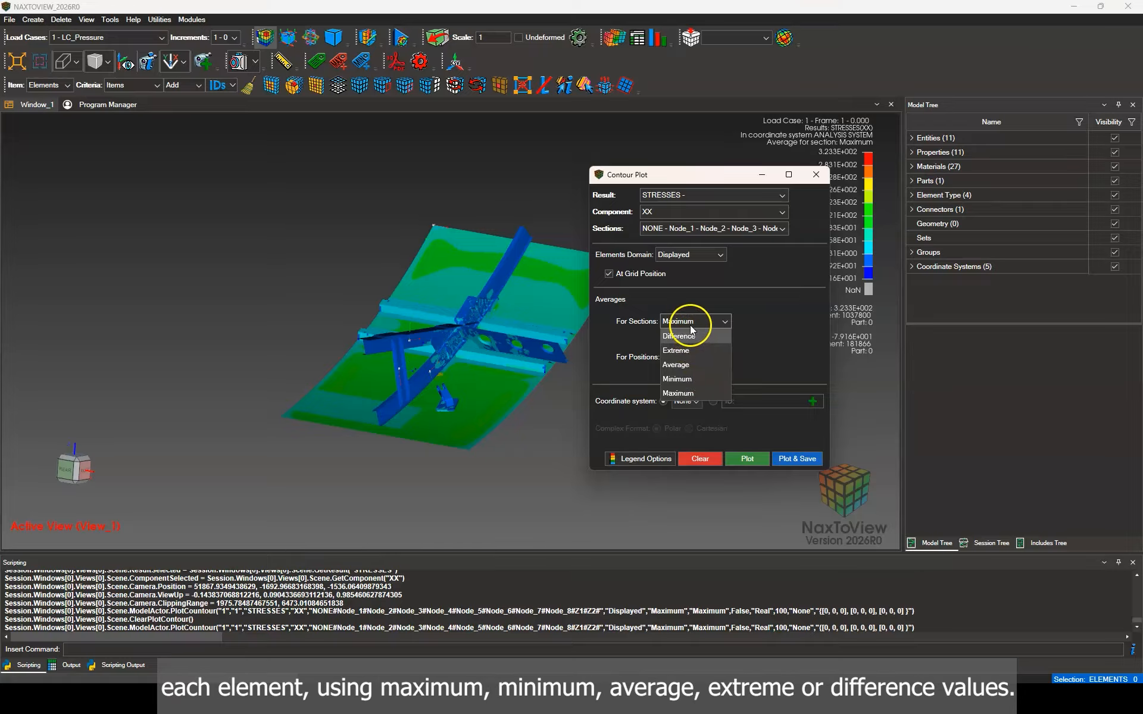
left_click(689, 323)
left_click(694, 357)
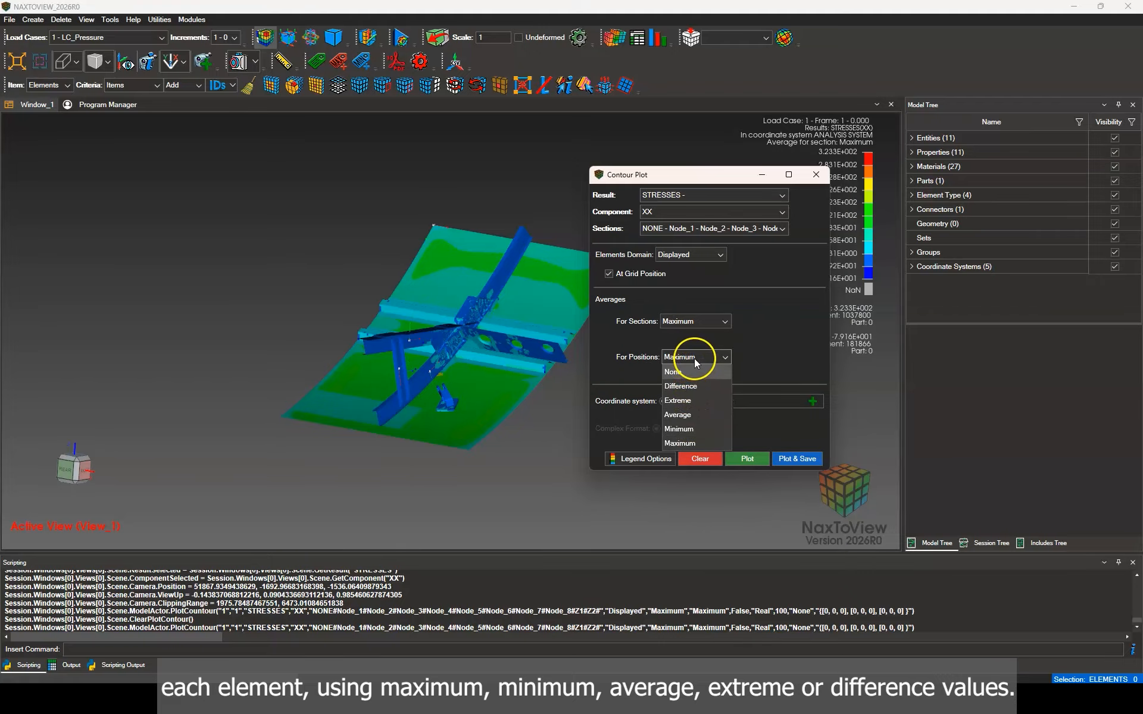
left_click(695, 360)
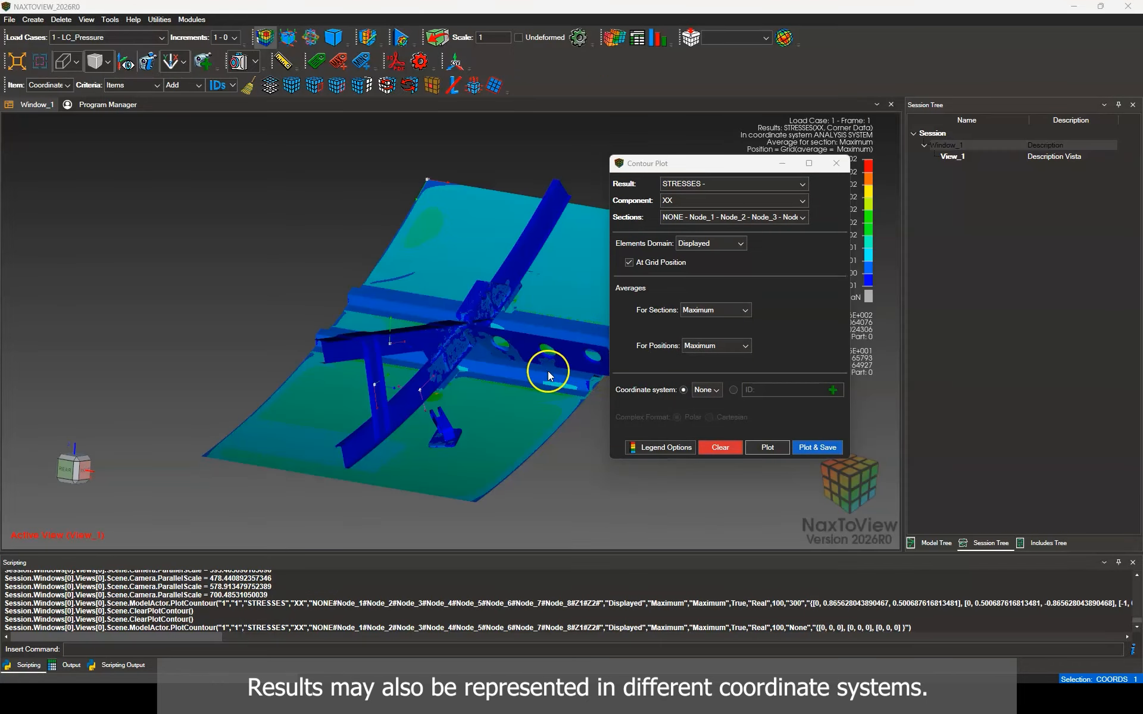
- Set the contour's coordinate system to the user-defined system 300 (CORD2), picked in the model
left_click(706, 389)
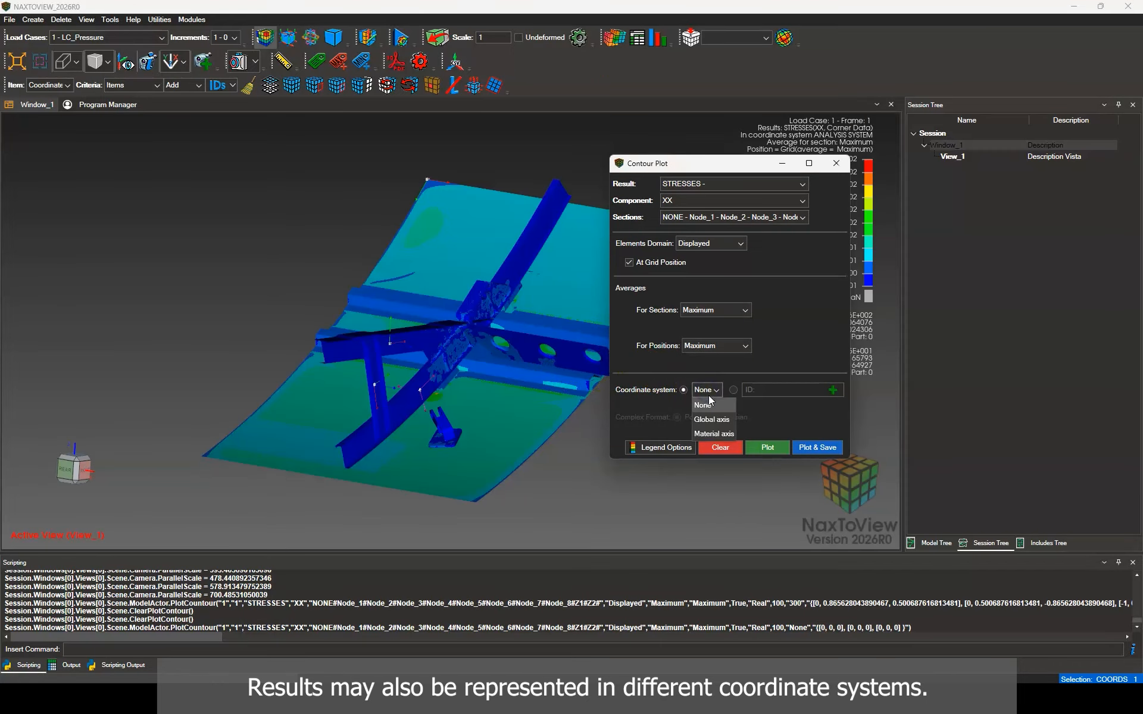
left_click(710, 390)
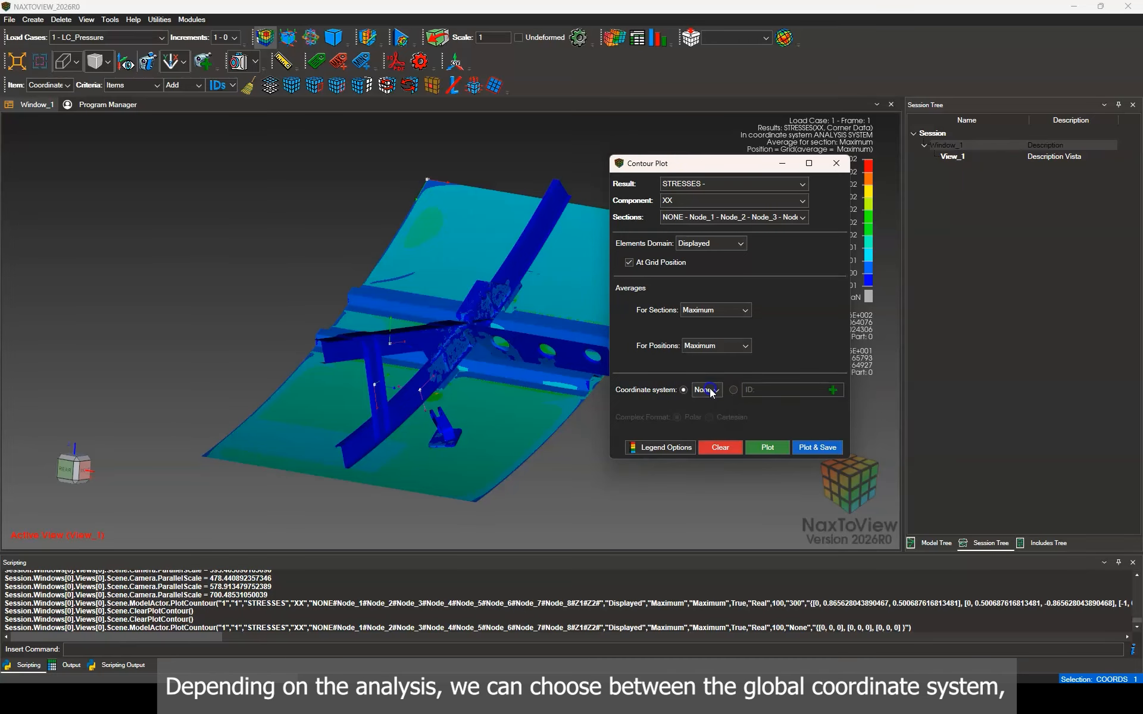
left_click(736, 391)
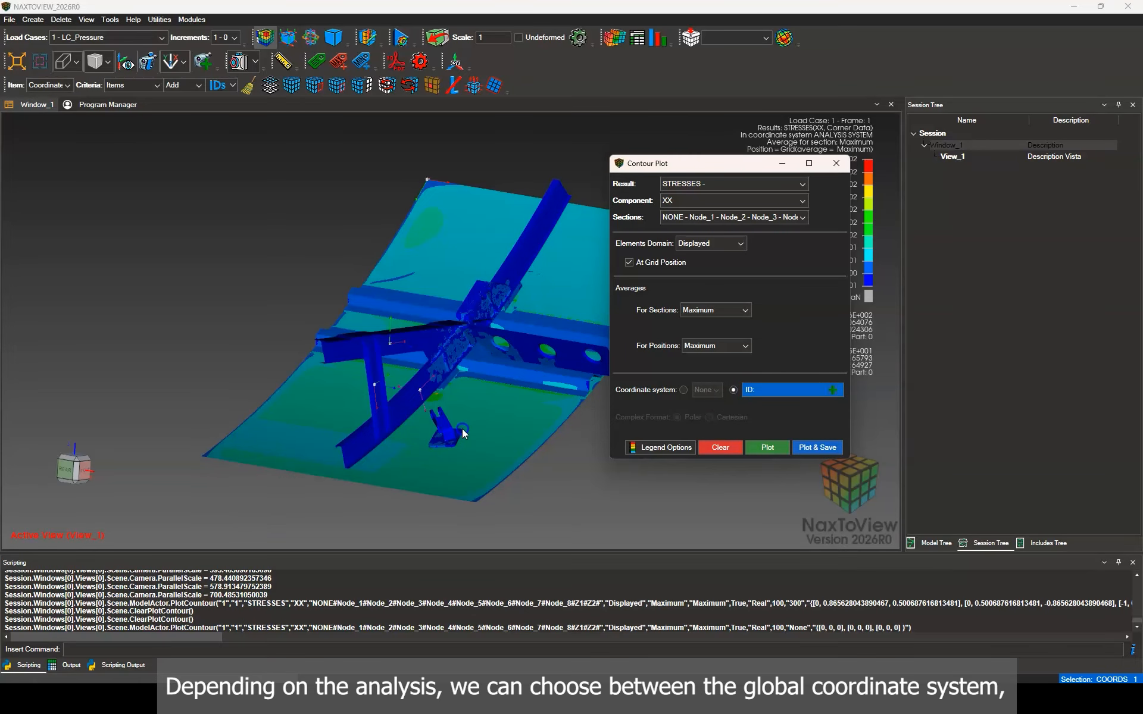
scroll(422, 458, "up", 5)
left_click(371, 486)
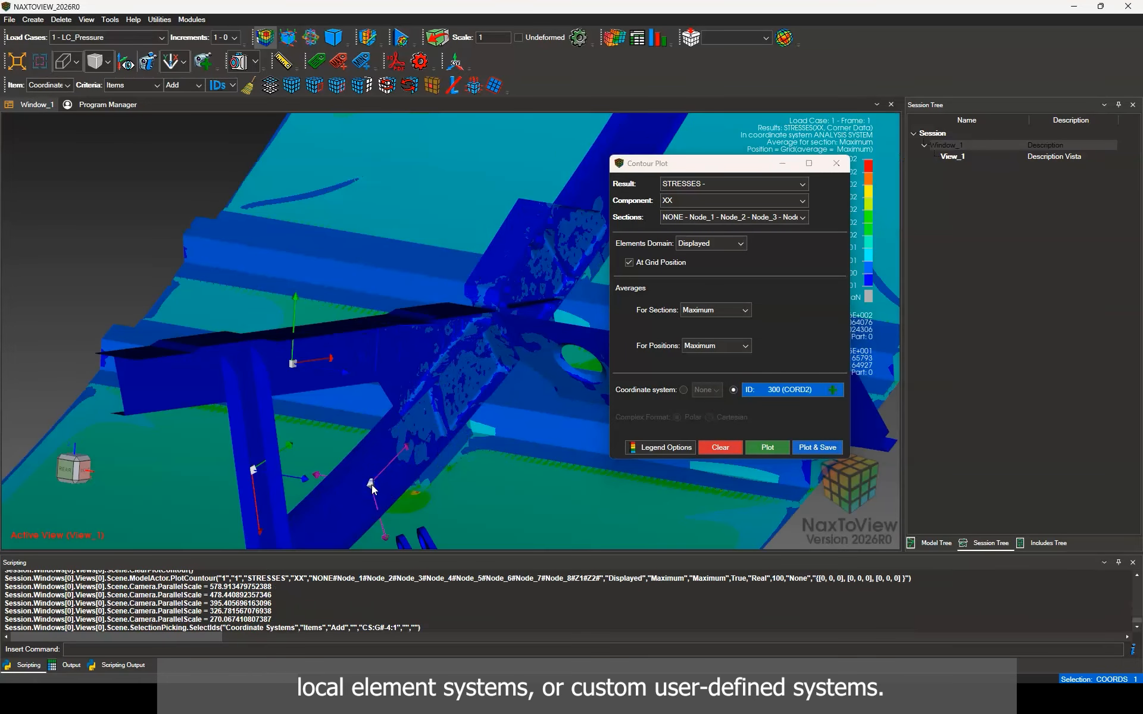
scroll(391, 485, "down", 2)
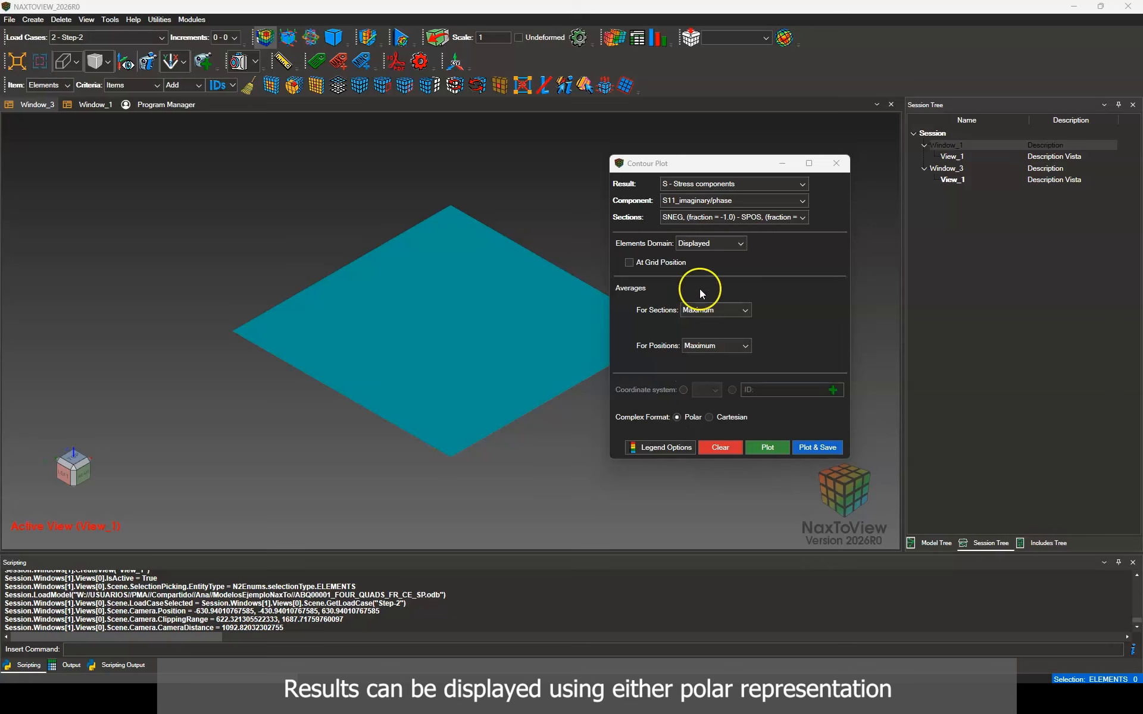
- Check the stress components available in the polar and Cartesian complex formats for the Step-2 model
left_click(694, 203)
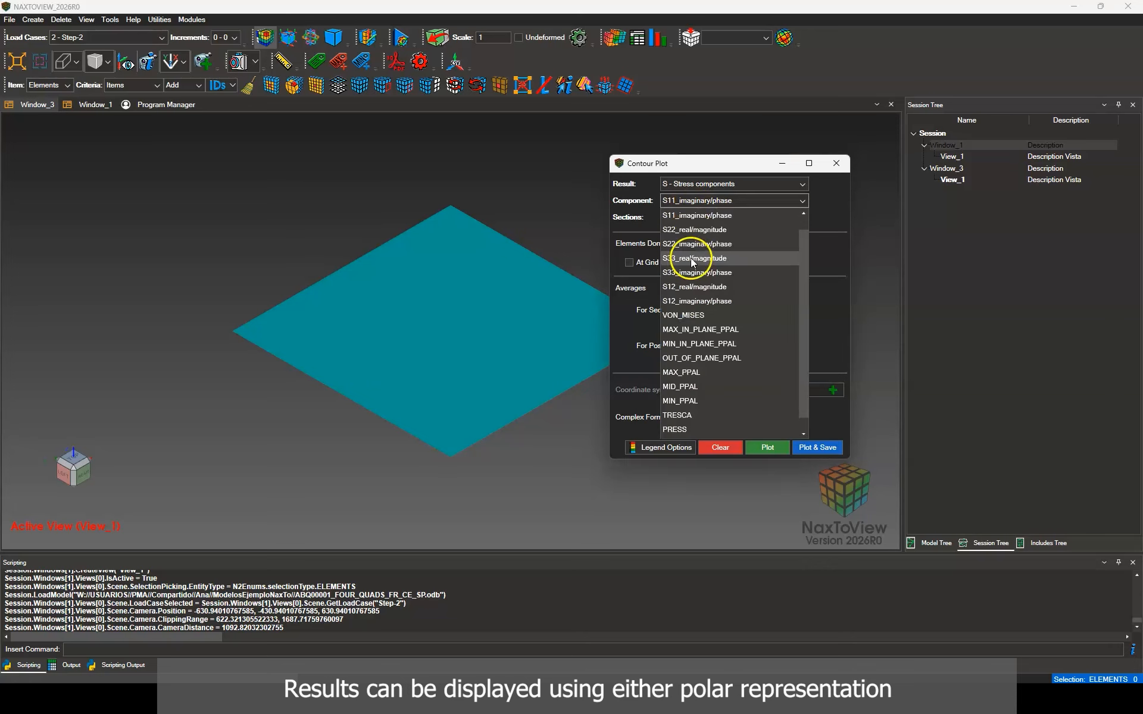
left_click(696, 205)
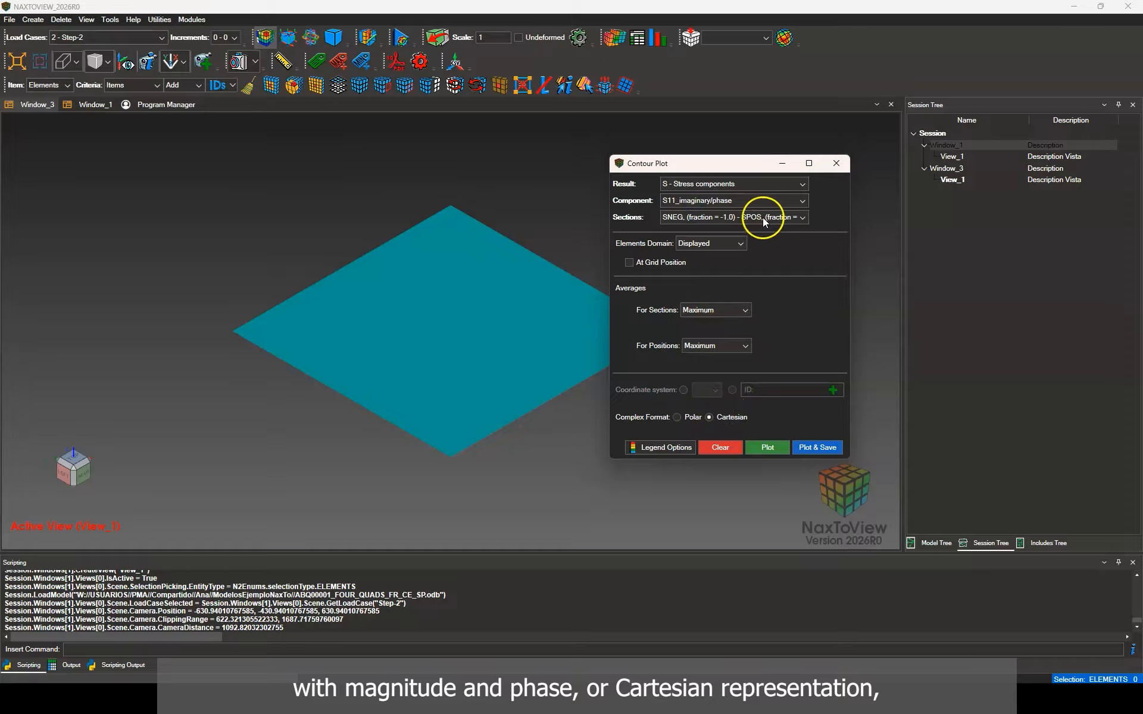
left_click(767, 197)
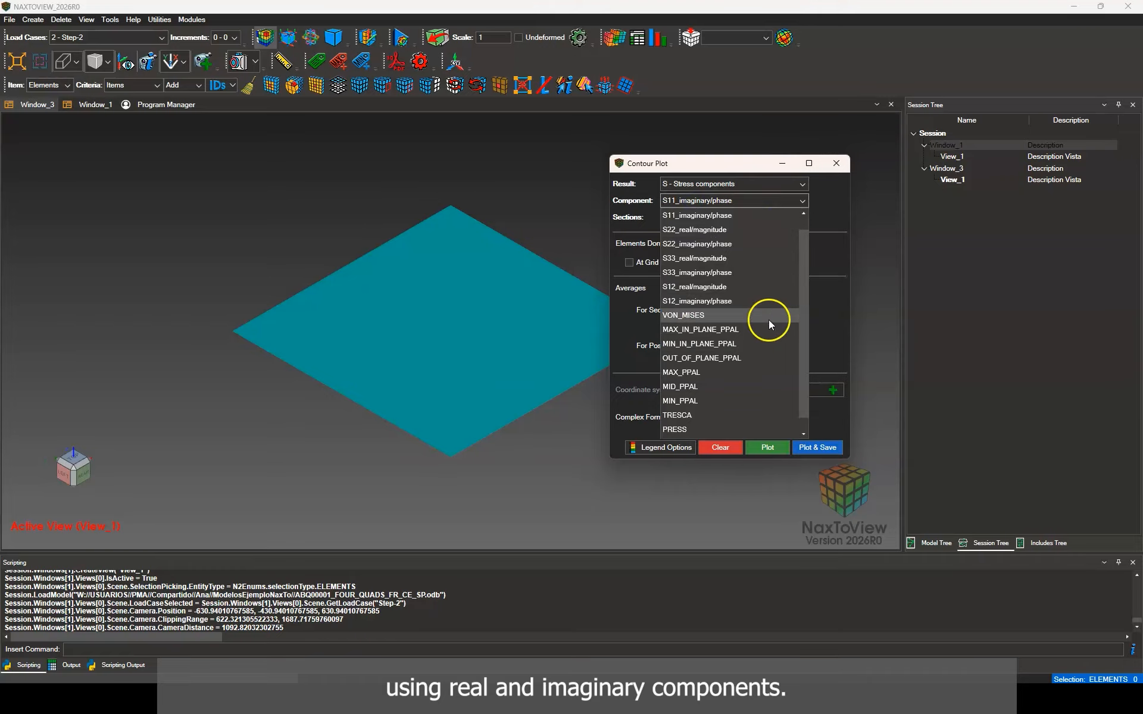
left_click(775, 201)
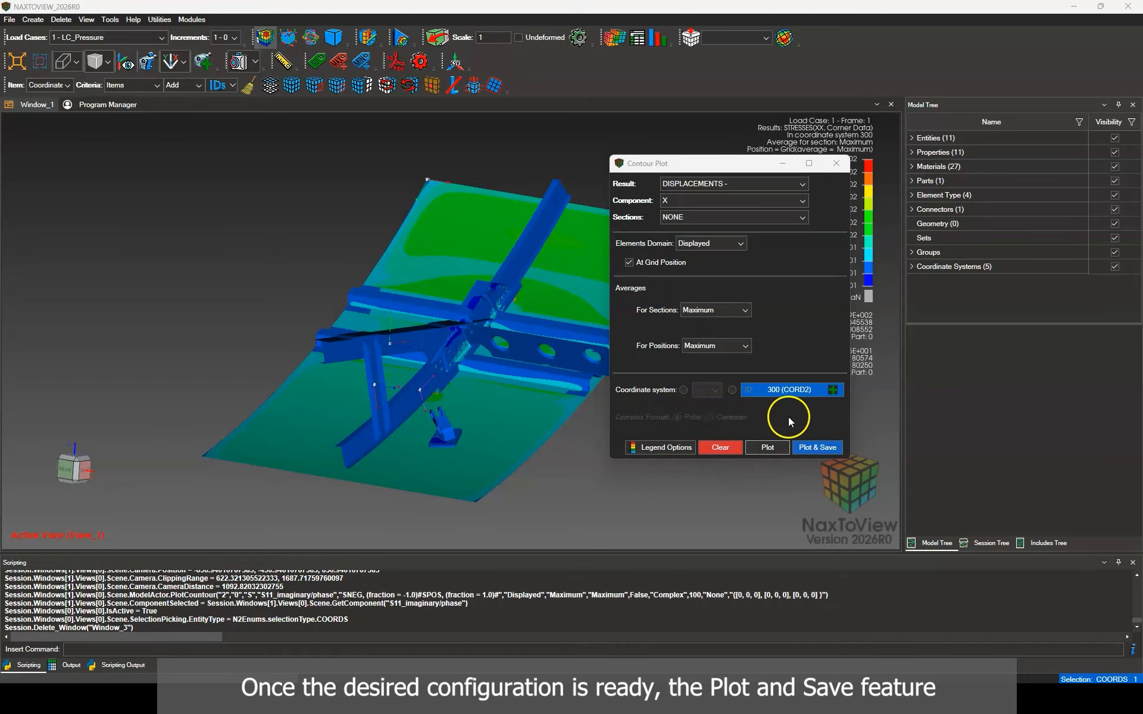
- Plot and save the X displacement contour in coordinate system 300, and display the session's saved plots
left_click(805, 447)
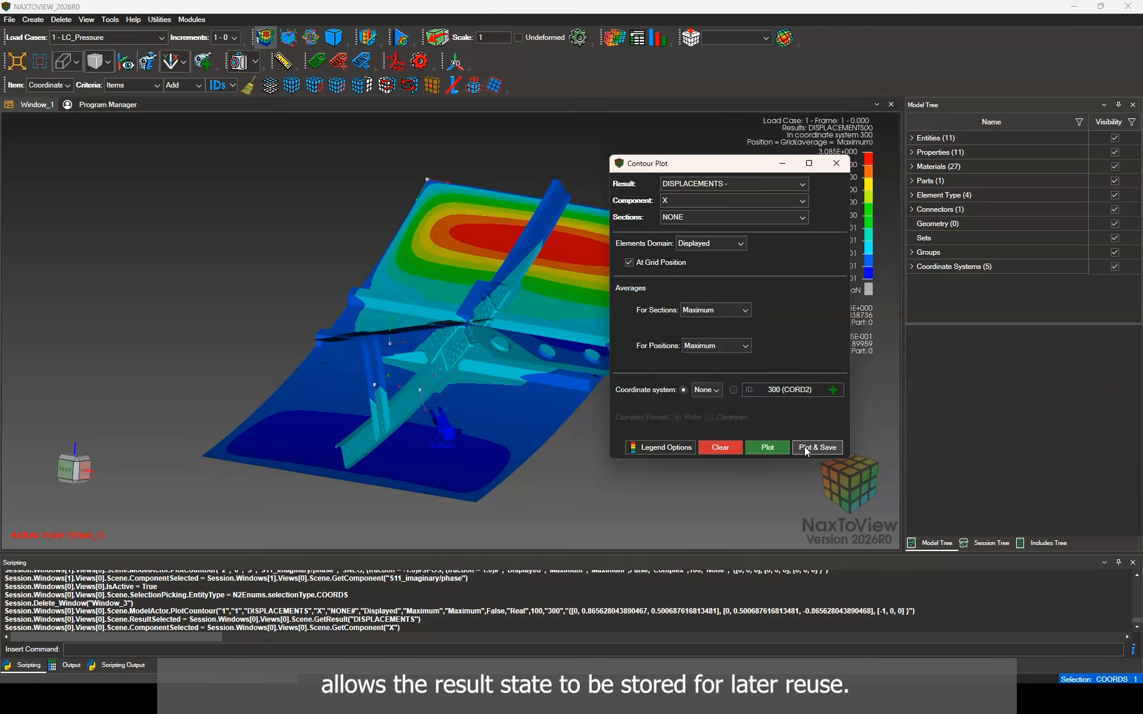
left_click(959, 501)
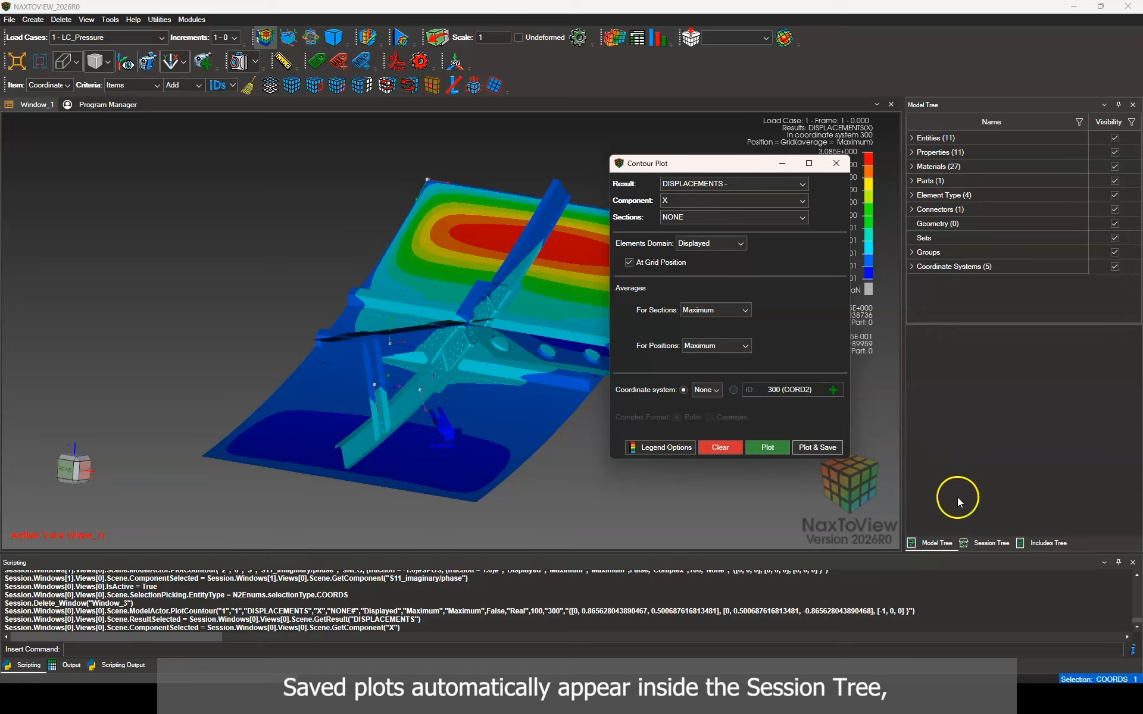
left_click(986, 544)
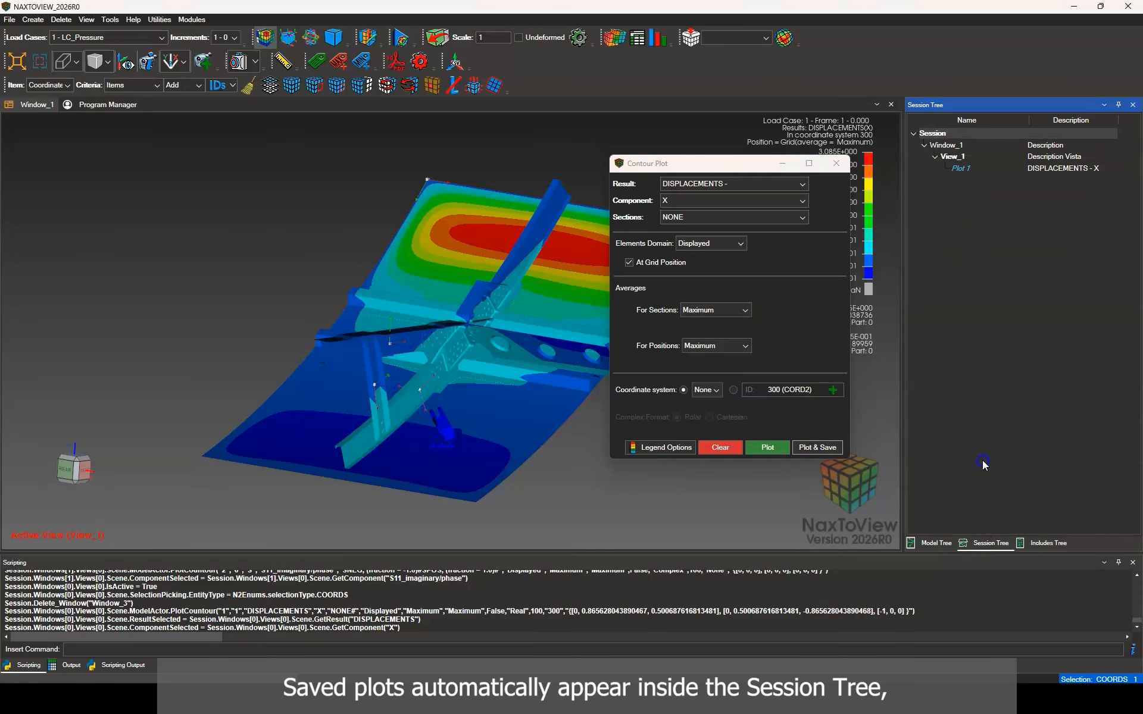
- Delete the saved X displacement plot from the session
left_click(961, 169)
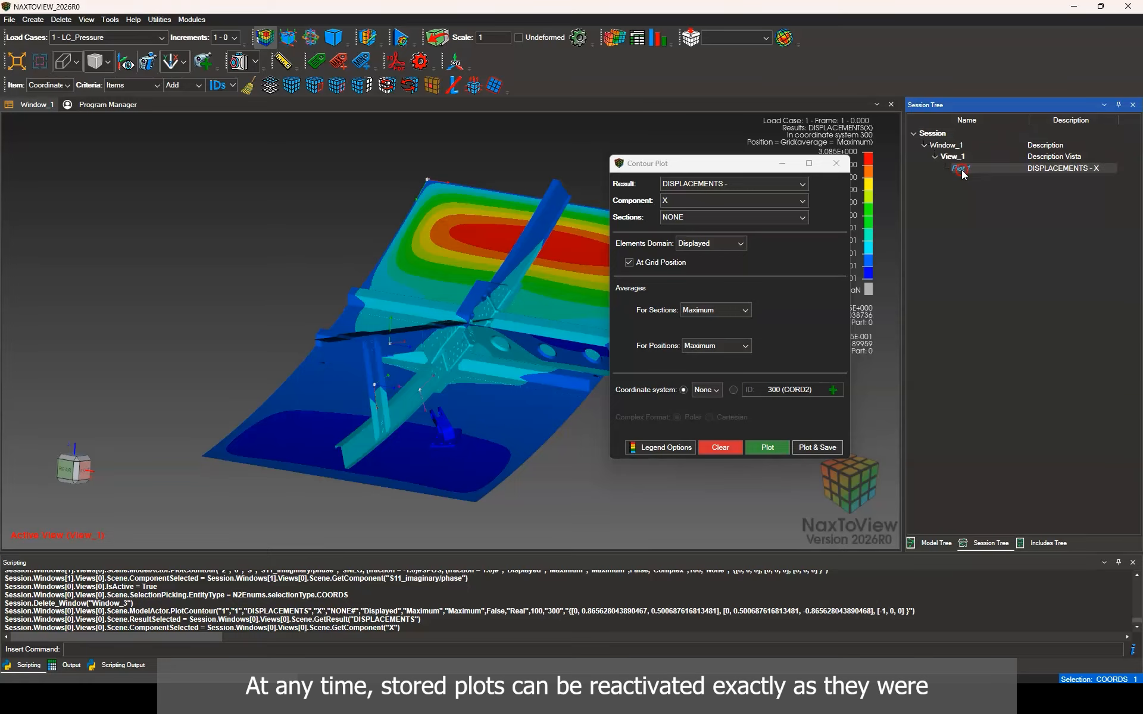
right_click(963, 171)
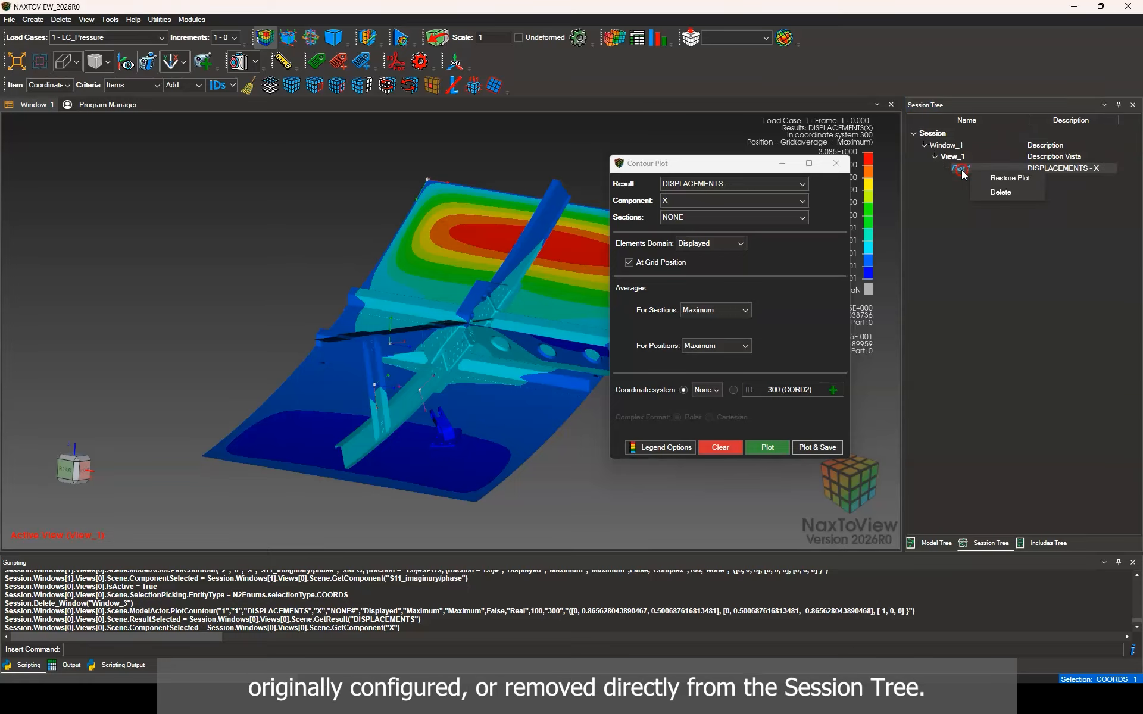
left_click(995, 194)
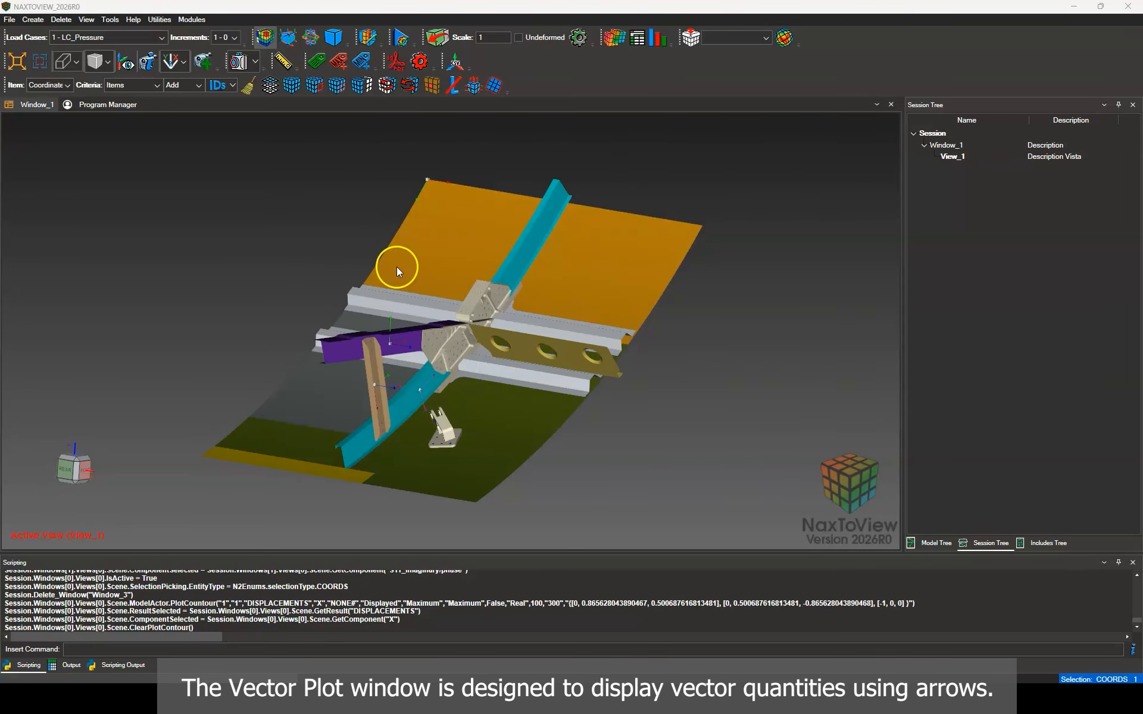
- Open the vector plot settings for the DISPLACEMENTS result and check the Elements Domain options, keeping Displayed
left_click(288, 38)
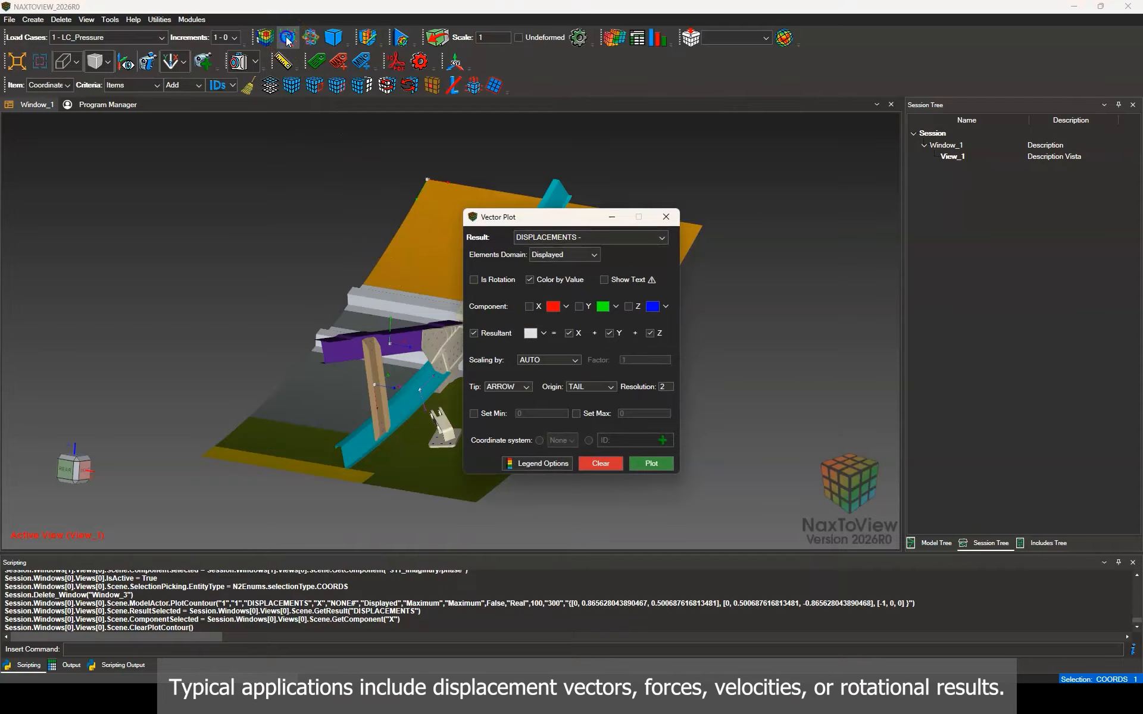
left_click(511, 219)
left_click_drag(511, 219, 708, 197)
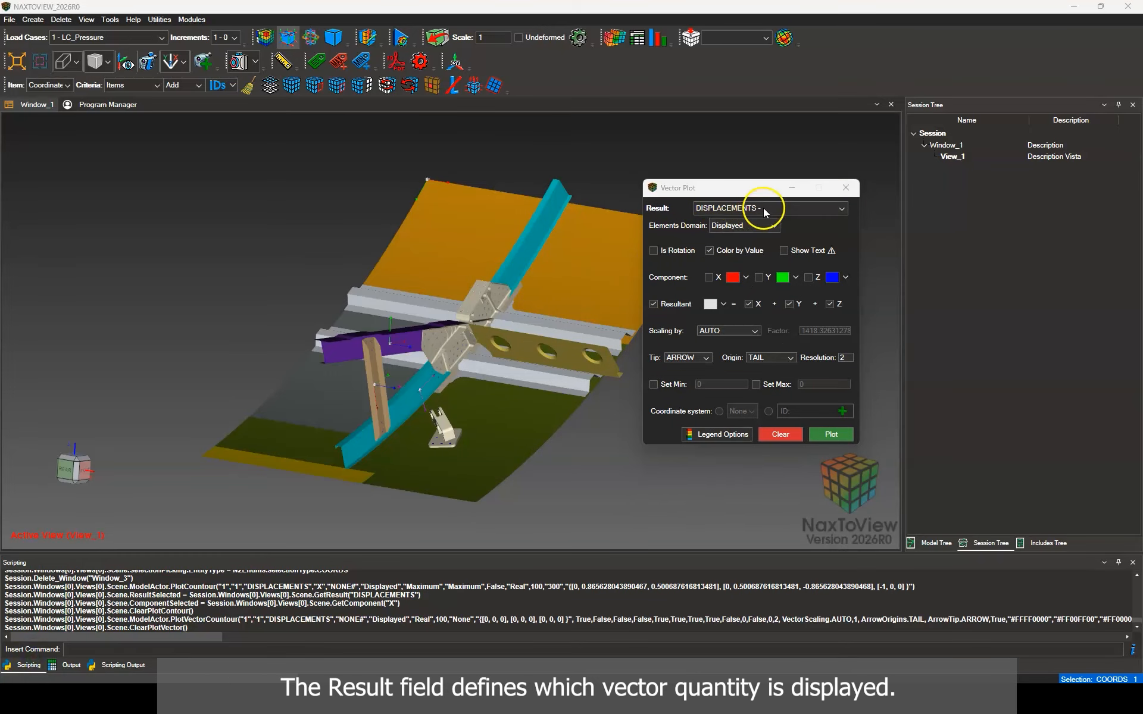
left_click(763, 209)
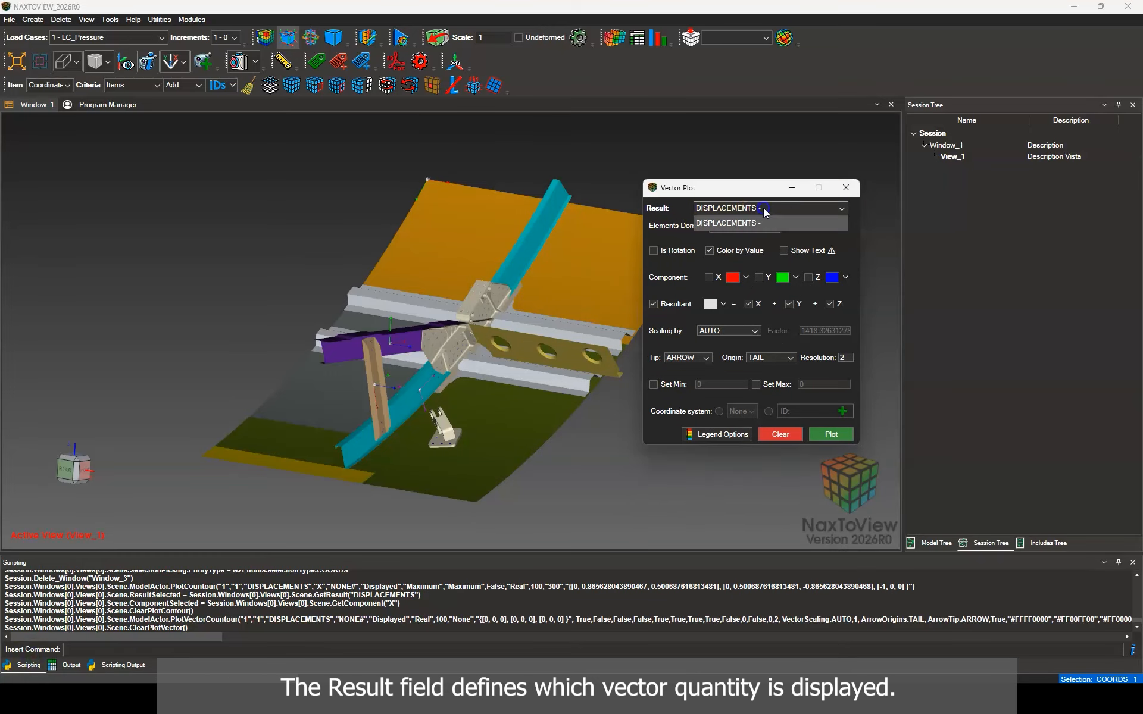
left_click(763, 209)
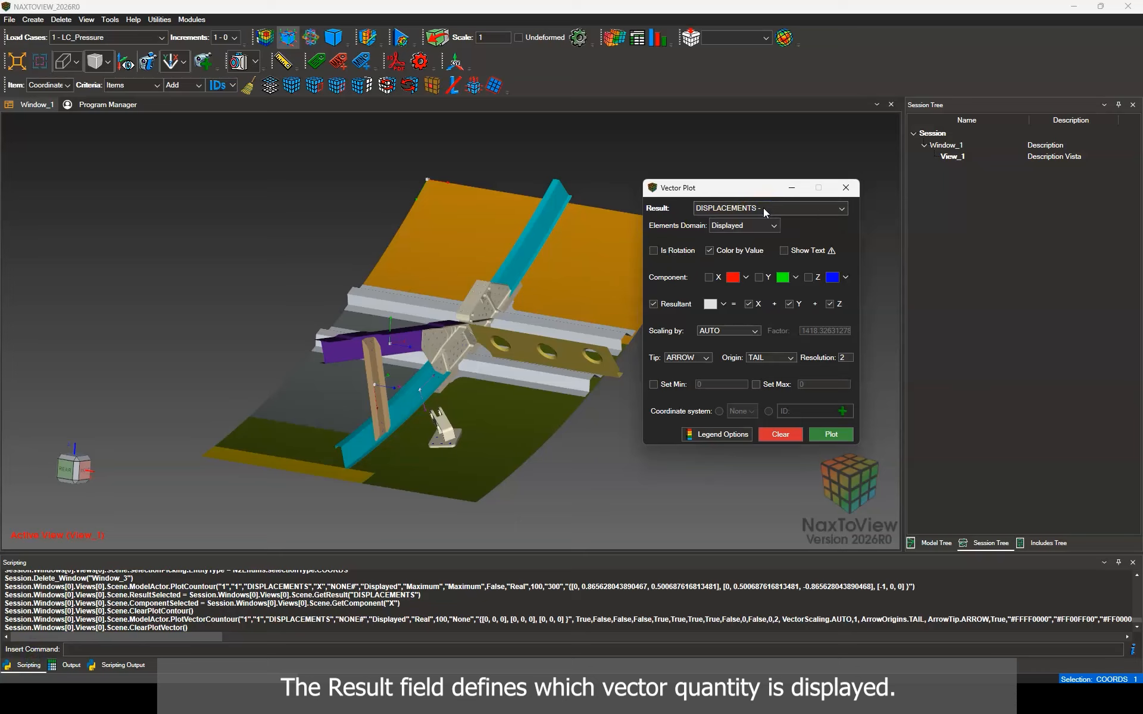
left_click(738, 228)
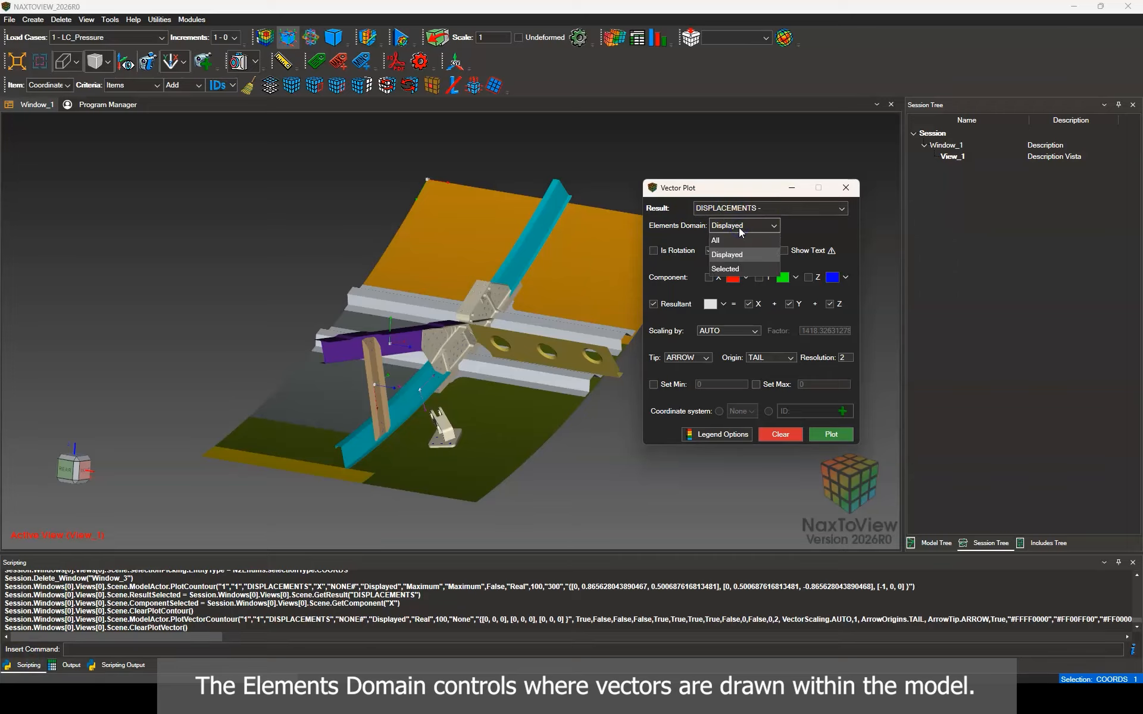
left_click(741, 229)
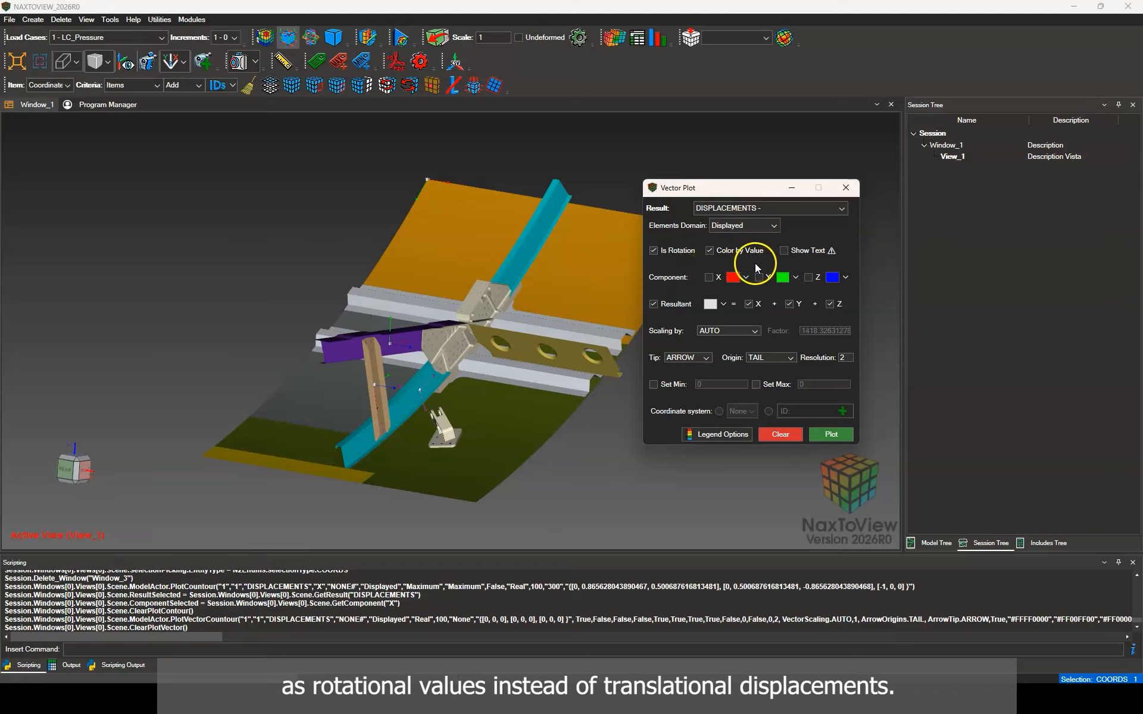
- Plot the rotational displacement resultant as vectors coloured by value on the displayed elements
left_click(707, 262)
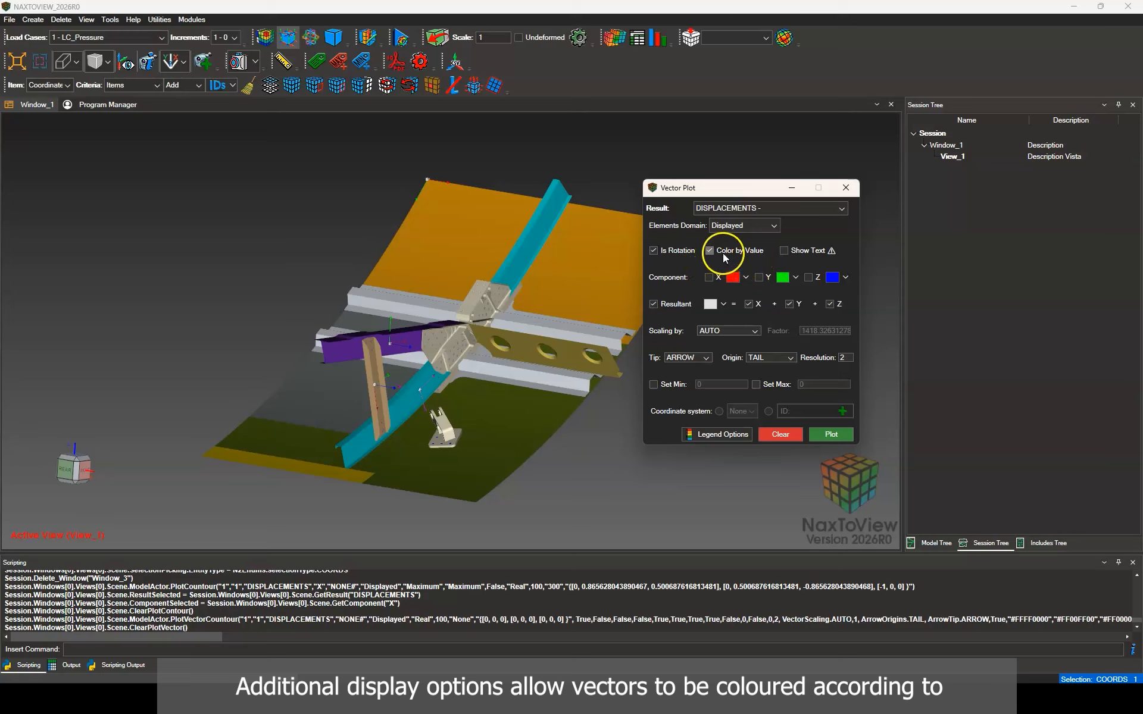
left_click(724, 255)
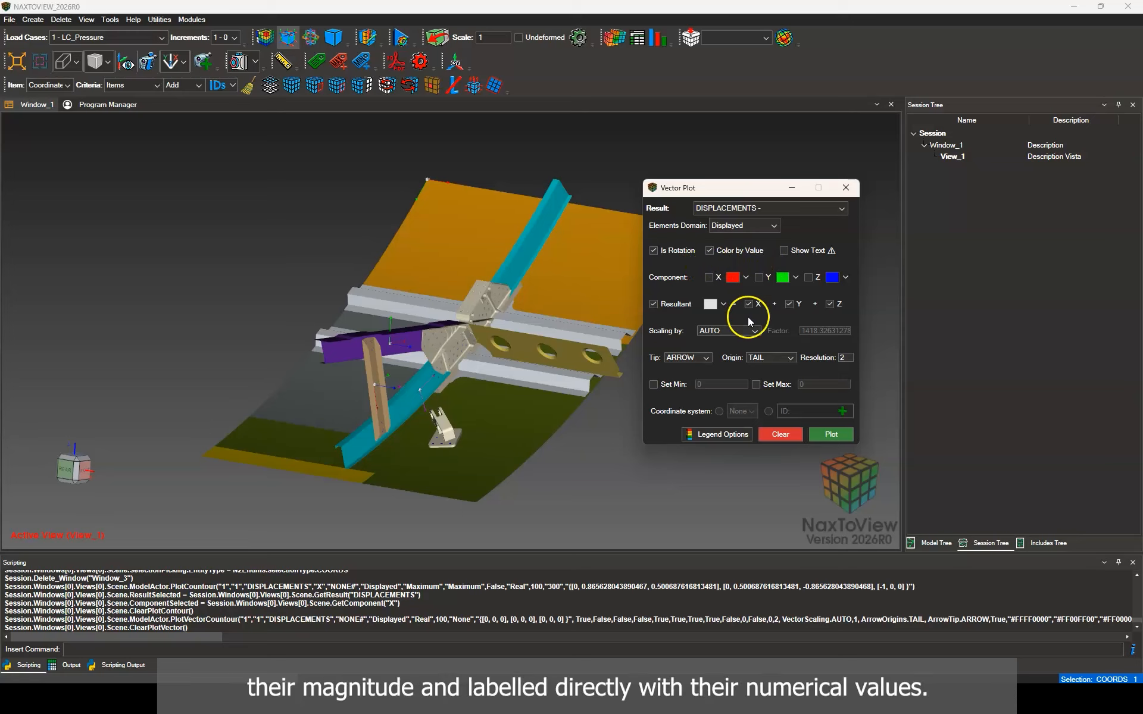
left_click(816, 434)
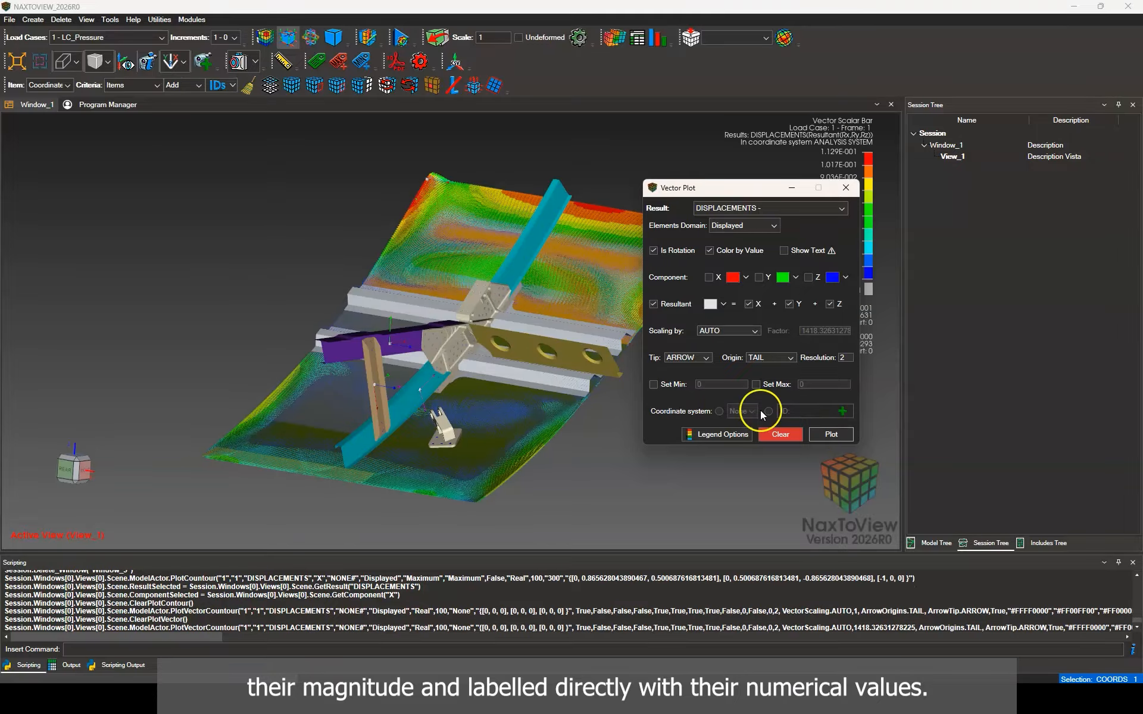
- Try enabling the separate X, Y and Z components of the vector plot
left_click(708, 278)
left_click(709, 278)
left_click(759, 278)
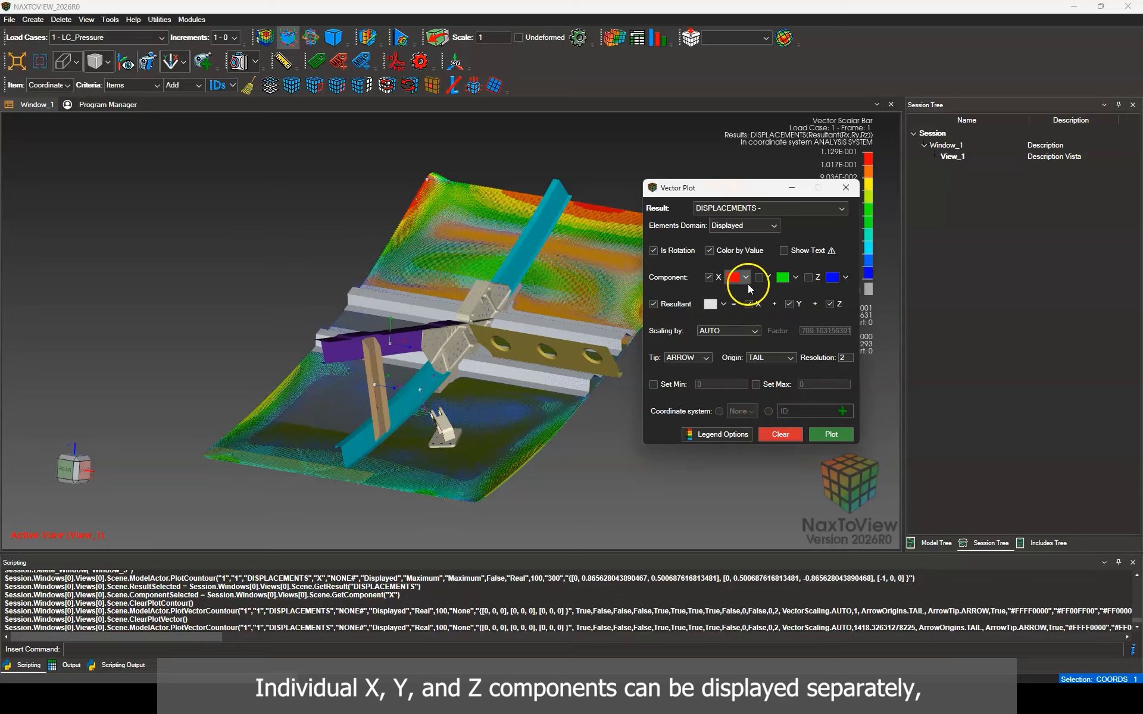
left_click(809, 278)
left_click(809, 277)
left_click(758, 278)
left_click(718, 279)
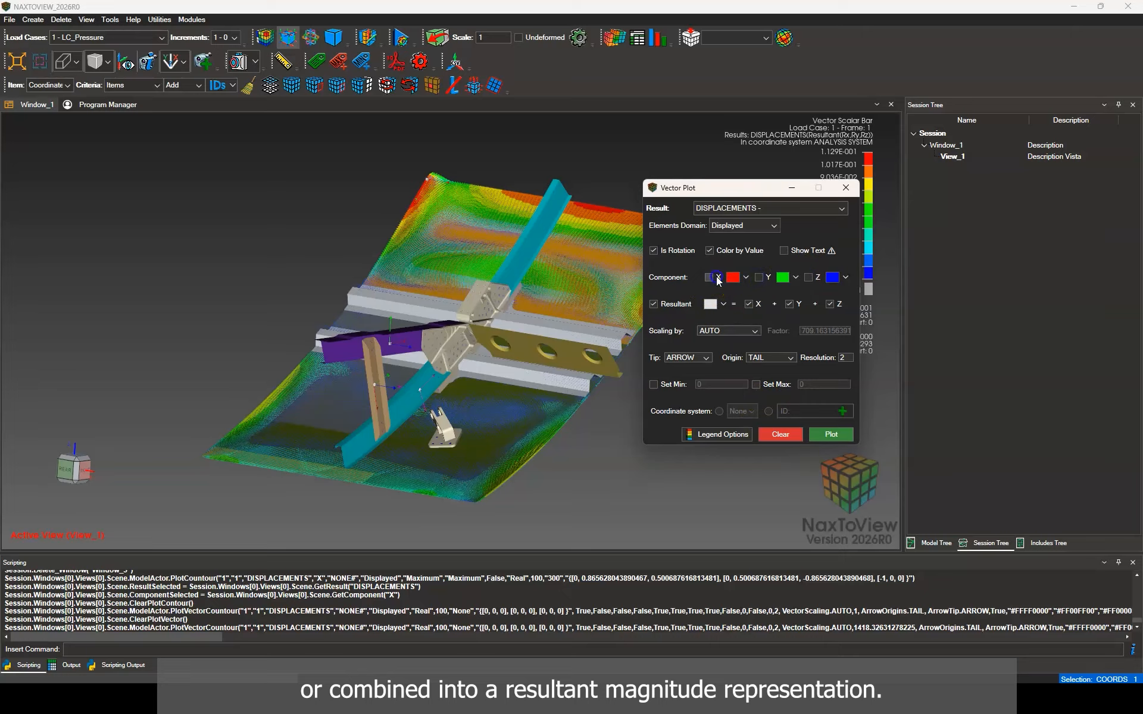
- Set the vector plot's scaling to BYVALUE
left_click(726, 337)
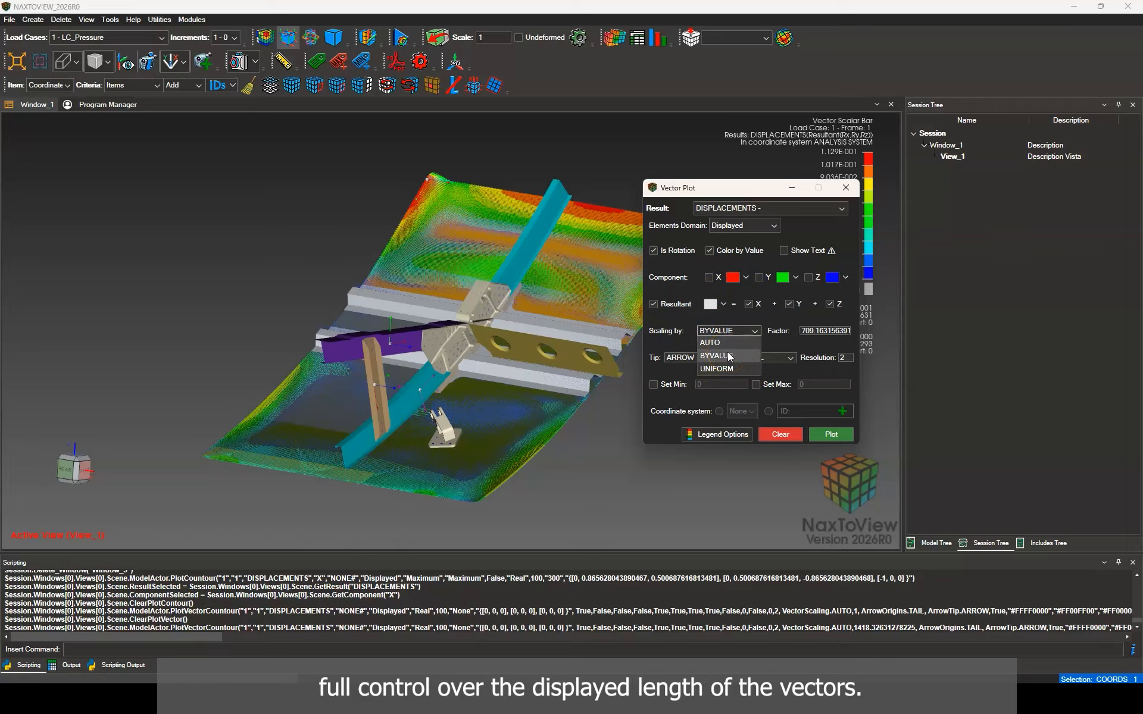
left_click(723, 356)
left_click(821, 328)
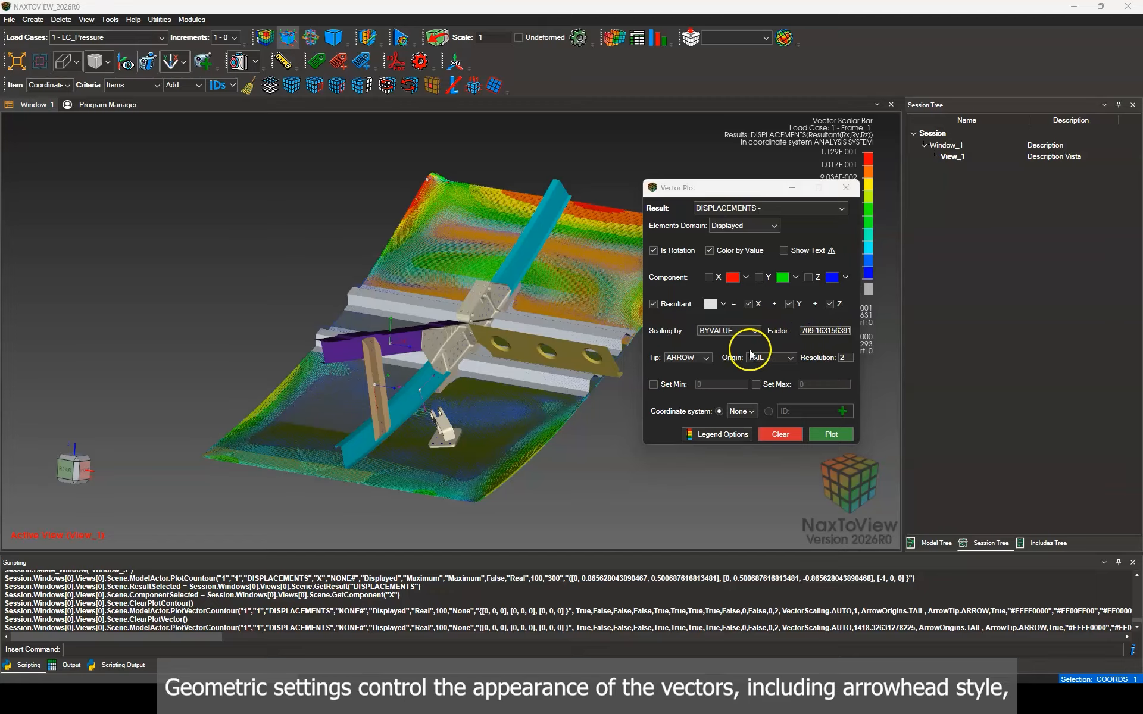
- Check the vector plot's arrow tip styles and its minimum and maximum value filters
left_click(707, 358)
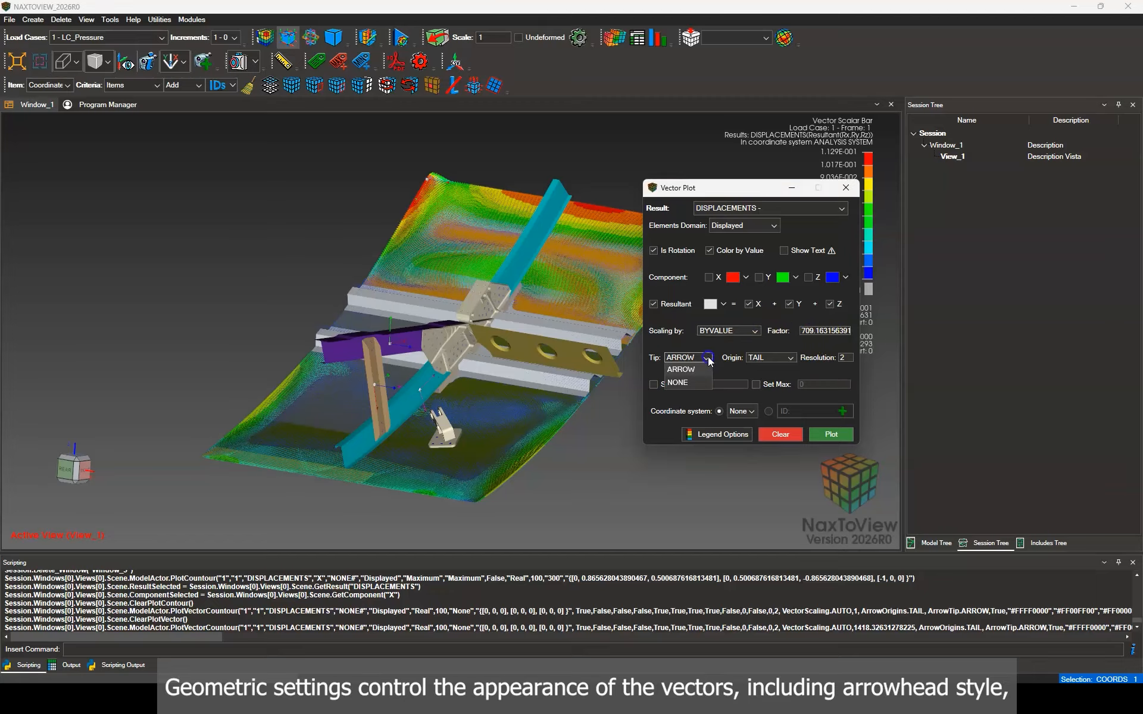
left_click(709, 359)
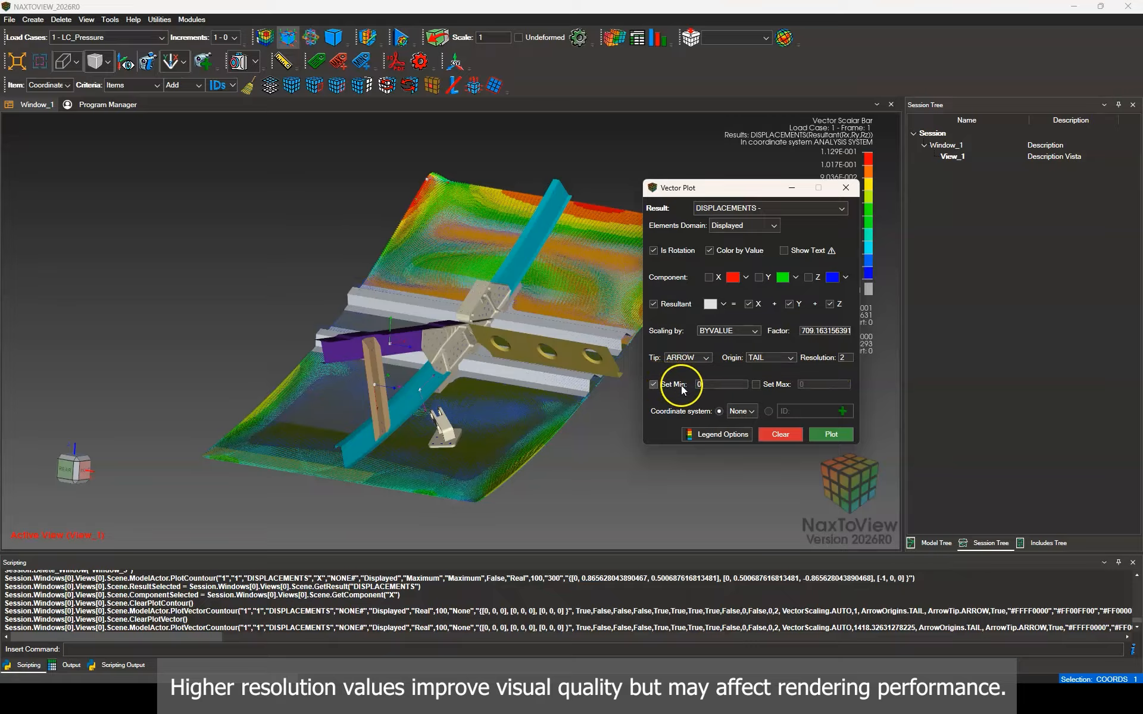
left_click(756, 384)
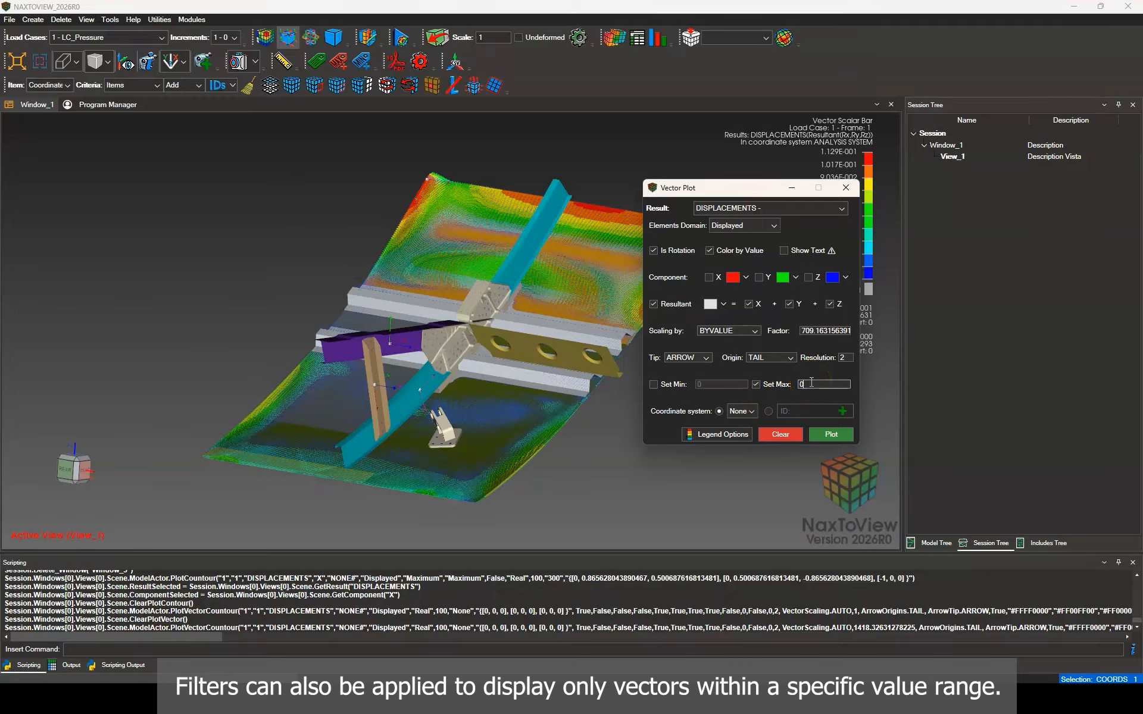
left_click(764, 385)
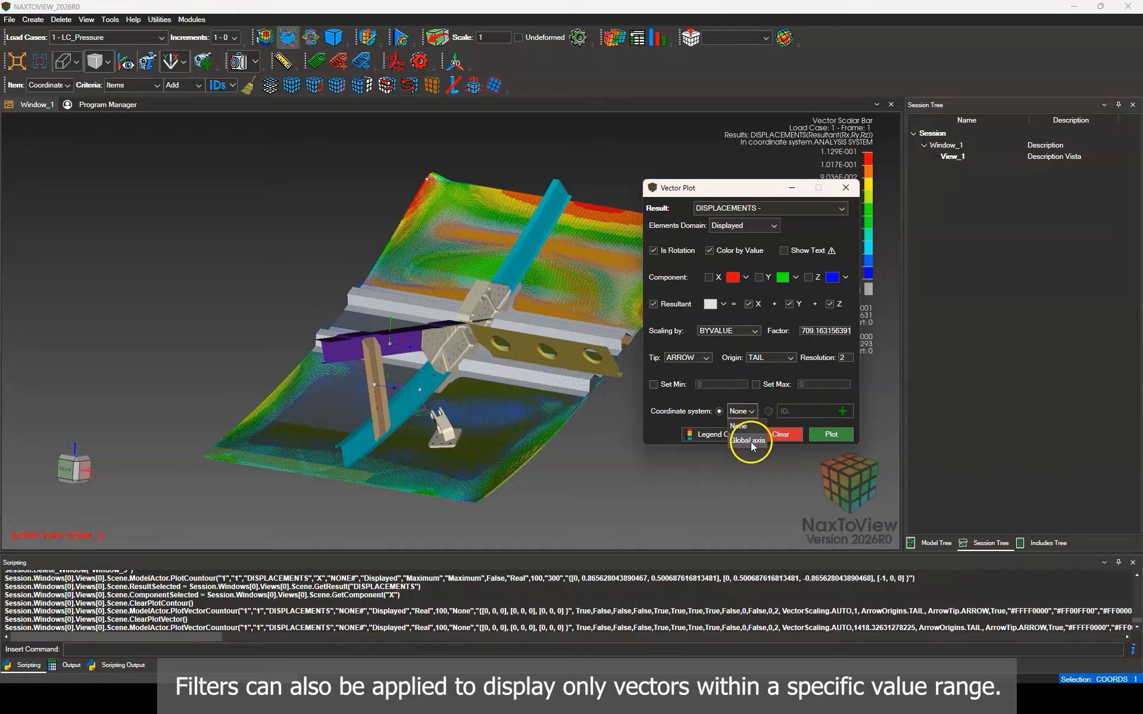
- Set the vector plot's coordinate system to the user-defined system 300, picked in the model, and replot the vectors
left_click(744, 413)
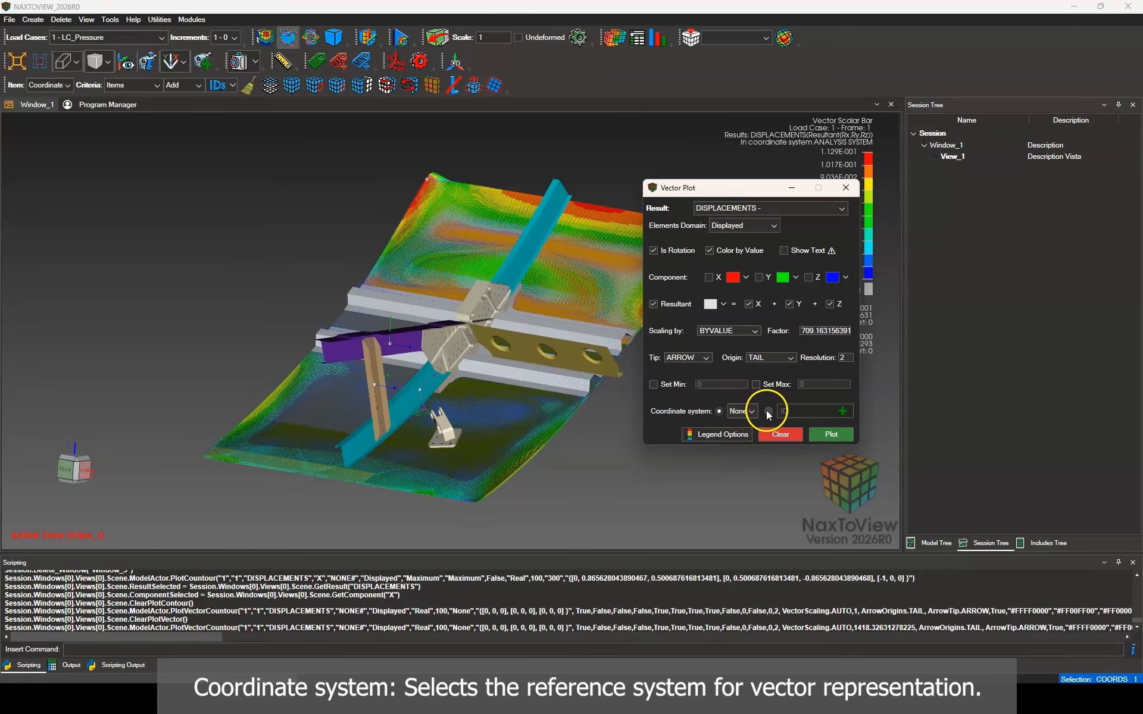
left_click(768, 411)
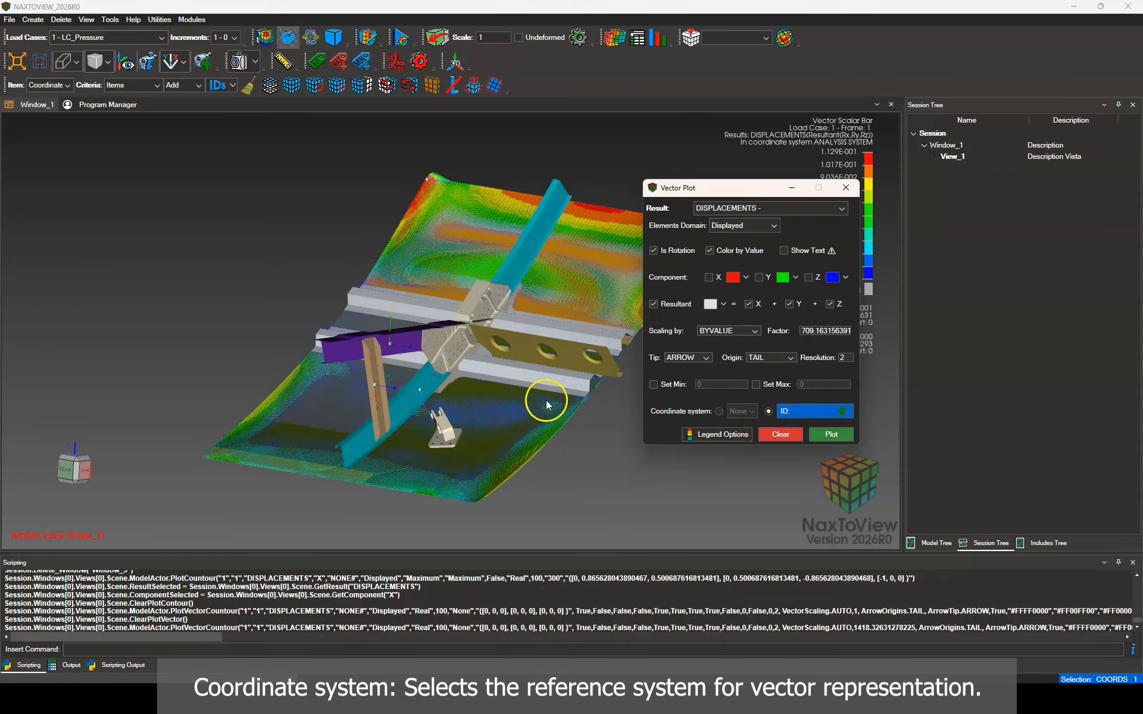
scroll(466, 390, "up", 4)
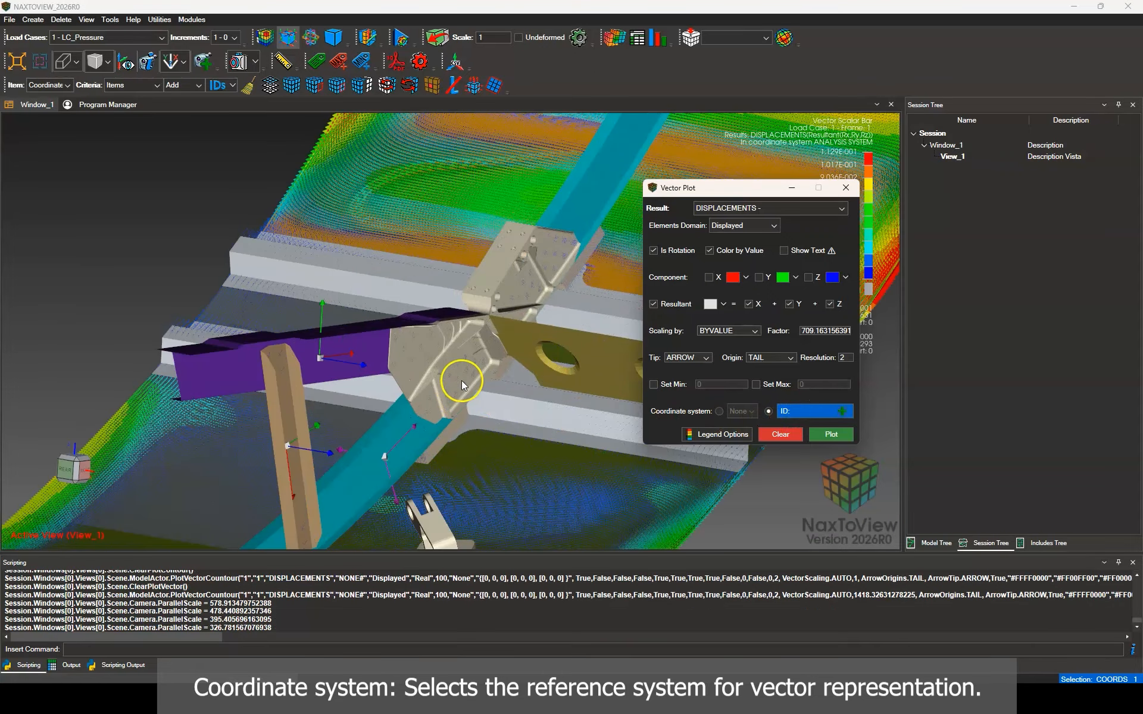
left_click(387, 457)
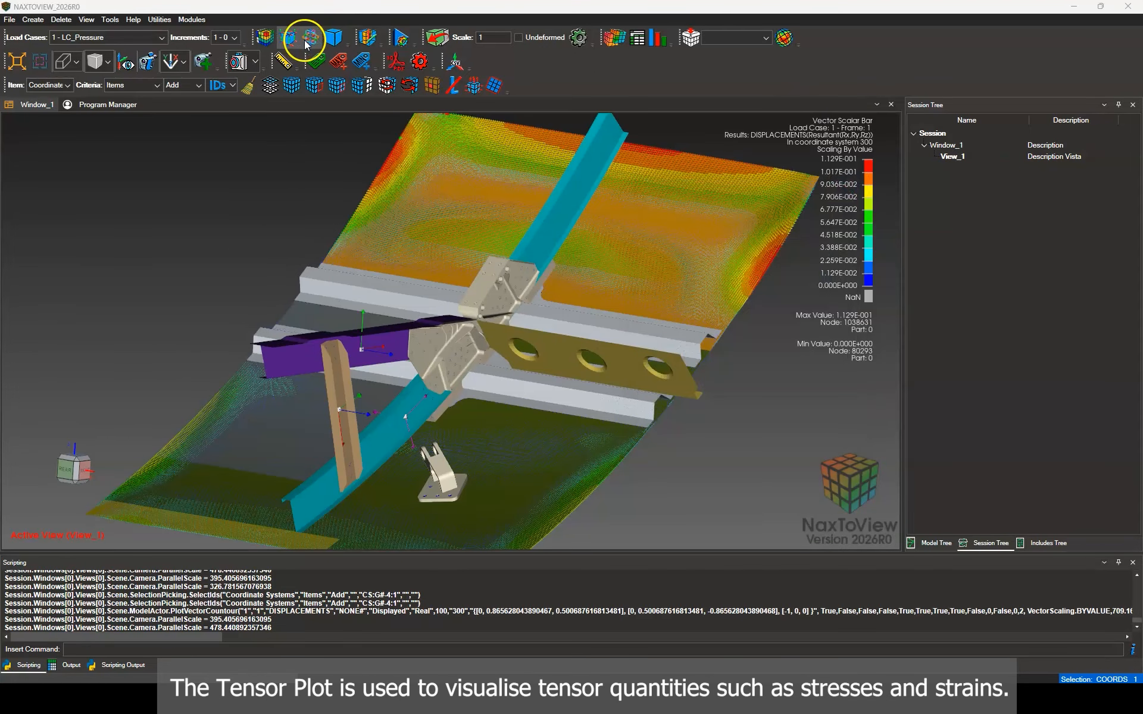
- Open the tensor plot settings for STRESSES and try out the XX, YY and ZZ component toggles and the XY colour choices
left_click(310, 37)
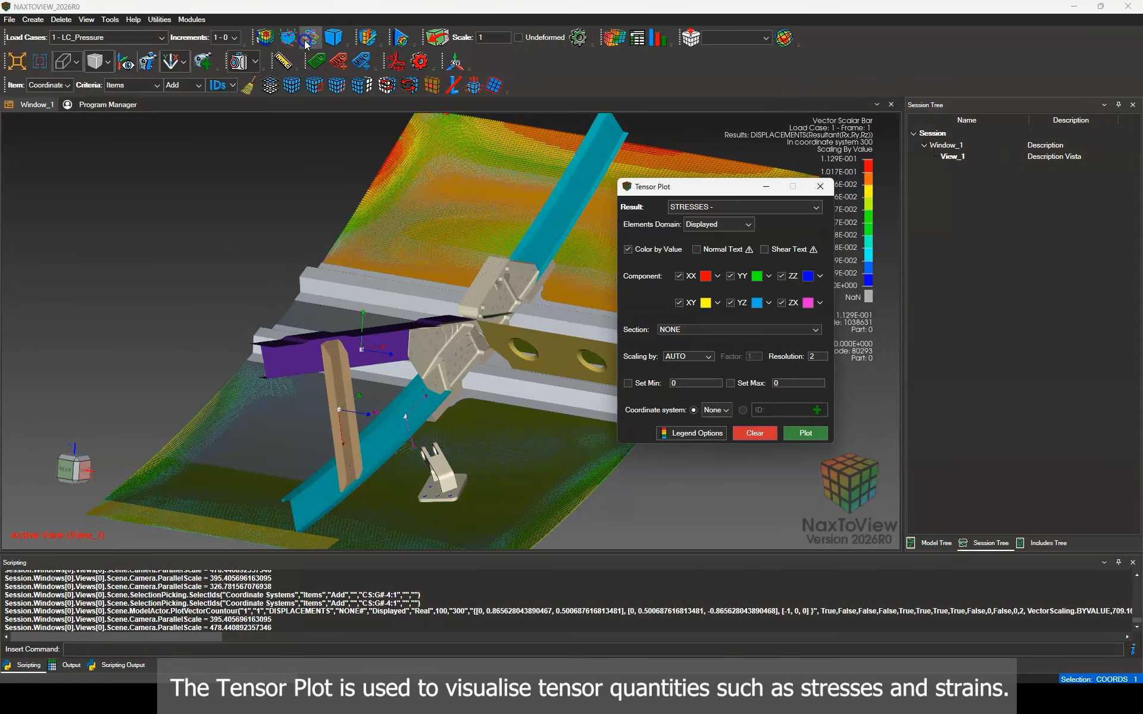
left_click_drag(725, 189, 748, 194)
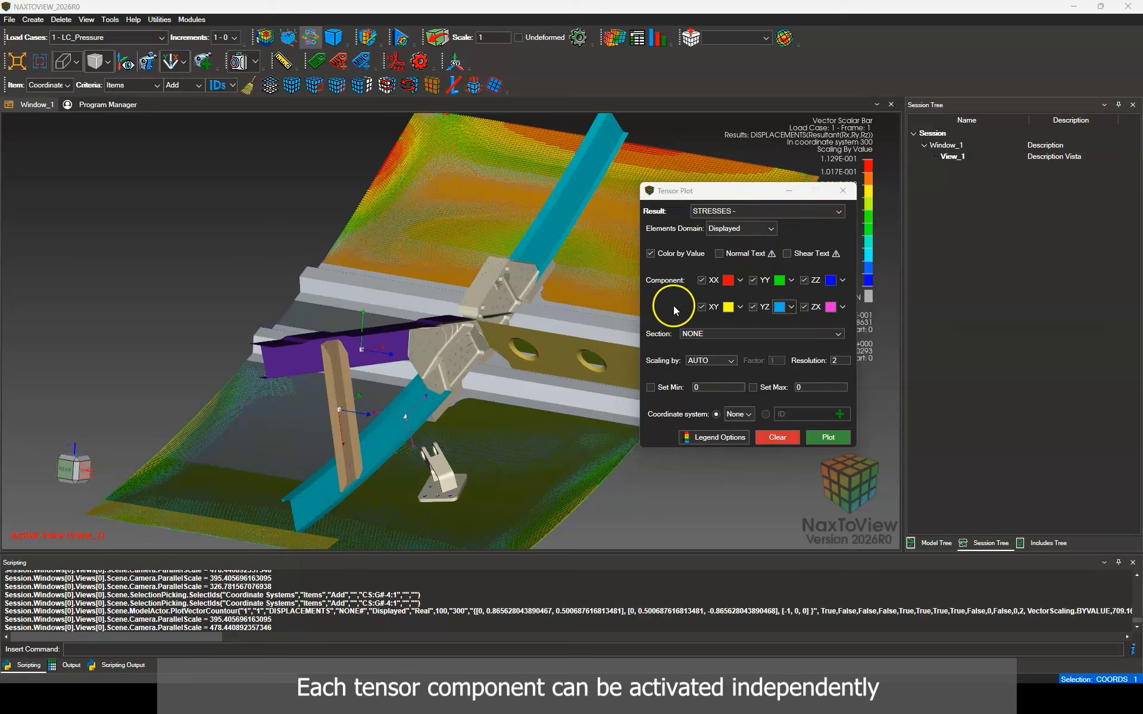
left_click(714, 282)
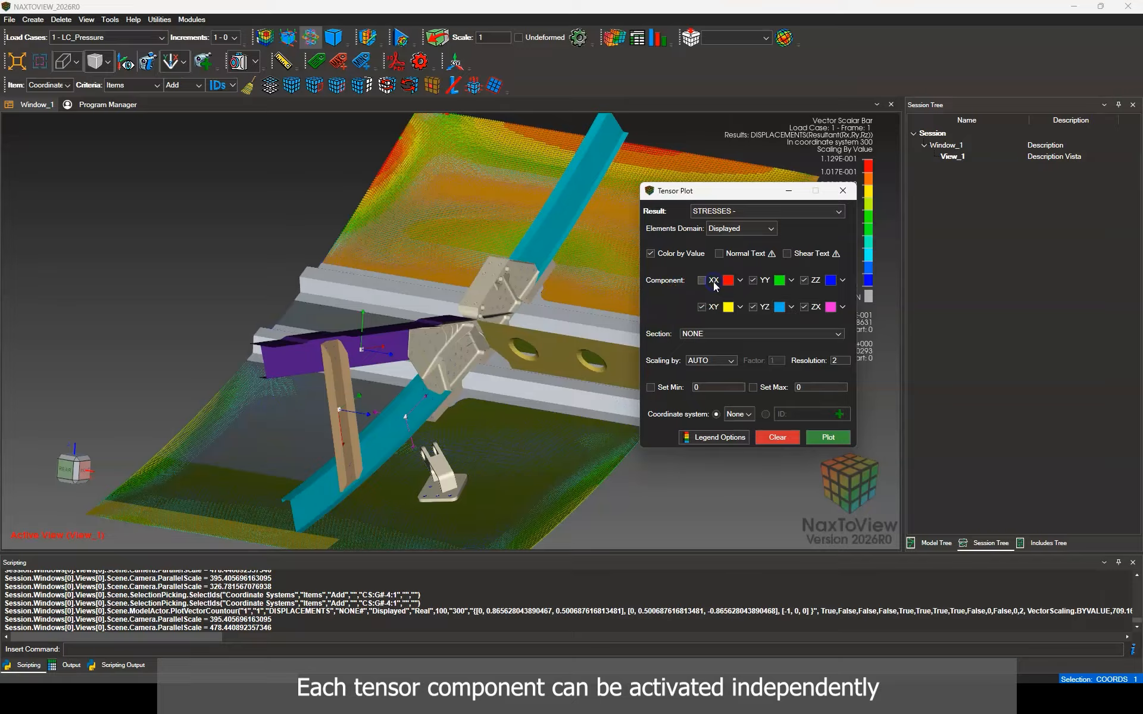
left_click(758, 281)
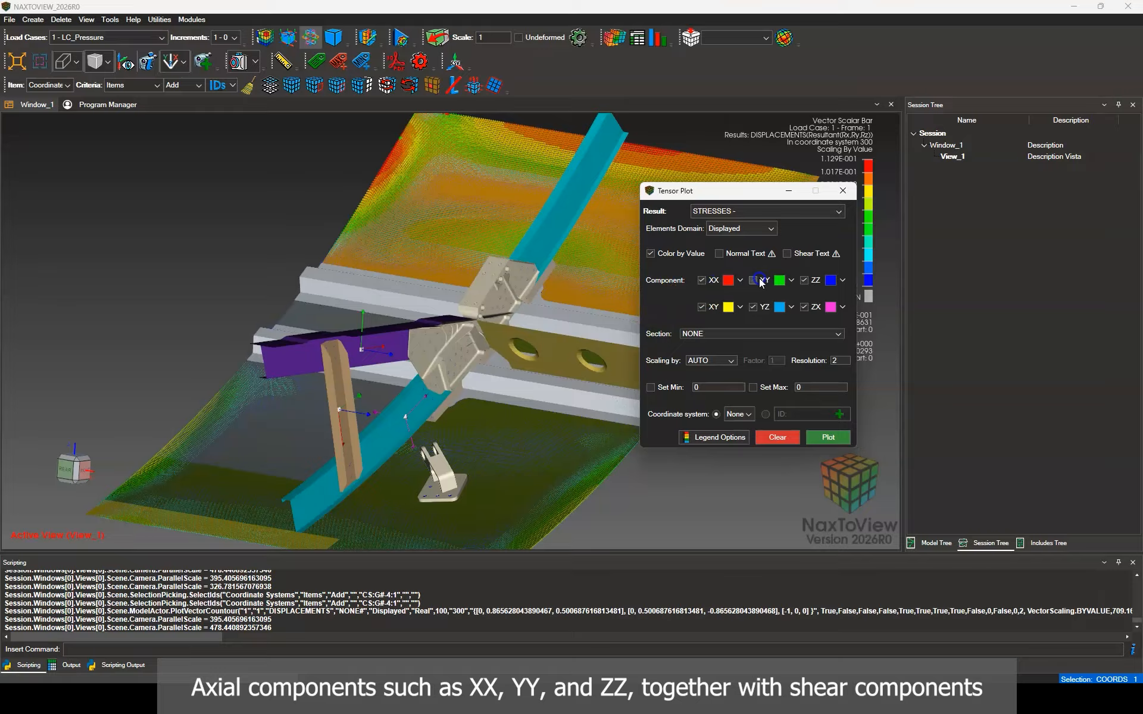
left_click(808, 282)
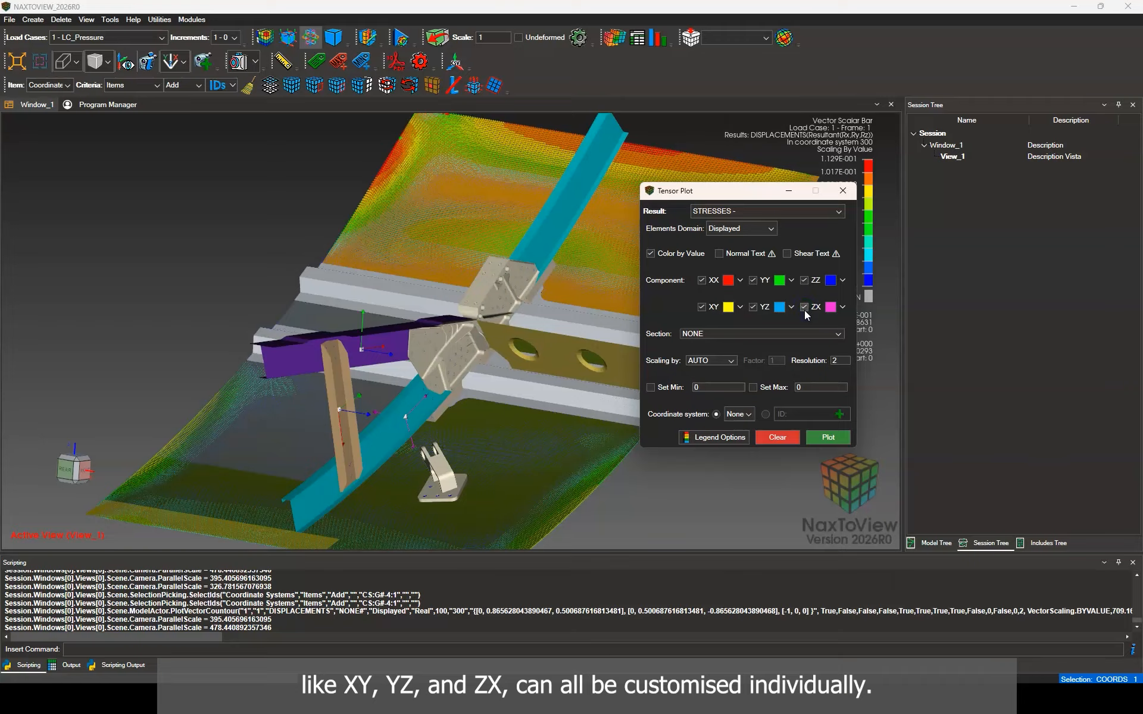
left_click(739, 307)
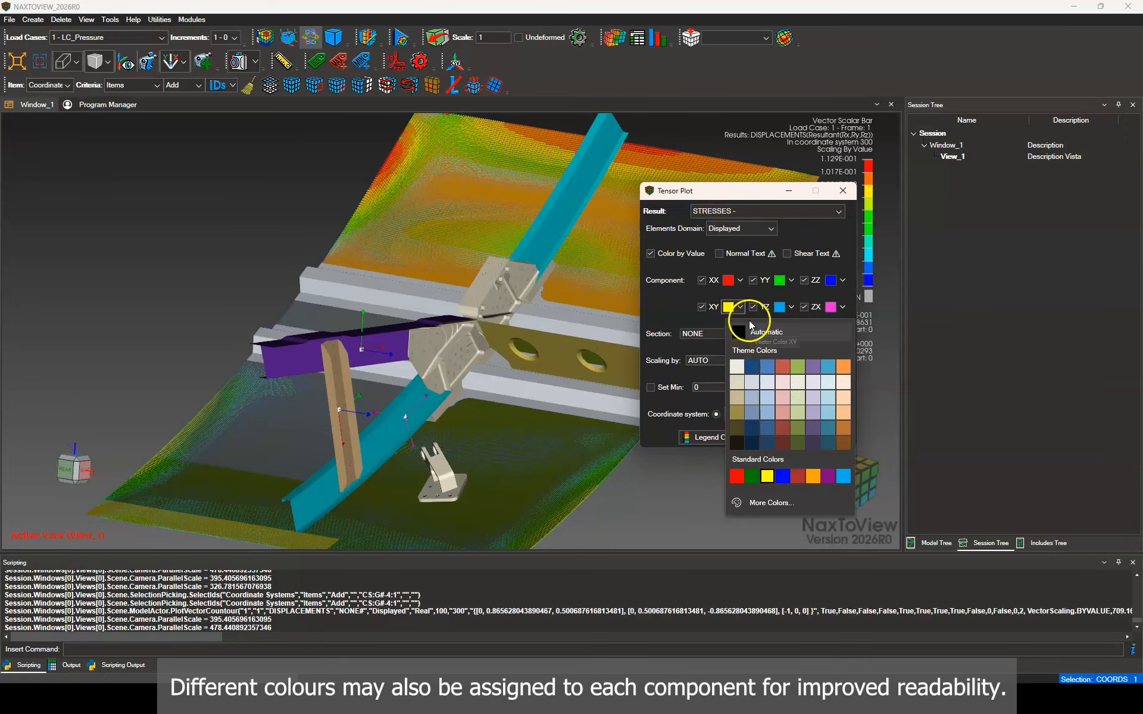
left_click(742, 309)
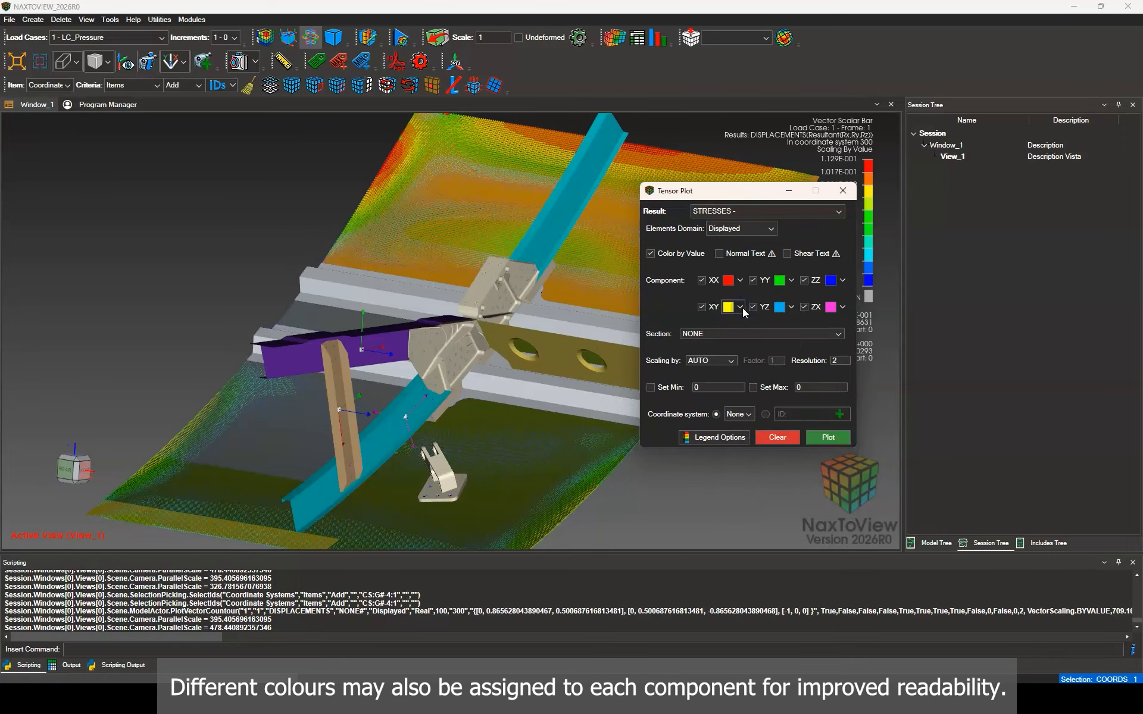
- Set the tensor plot's scaling to BYVALUE and try enabling its minimum and maximum value filters
left_click(725, 361)
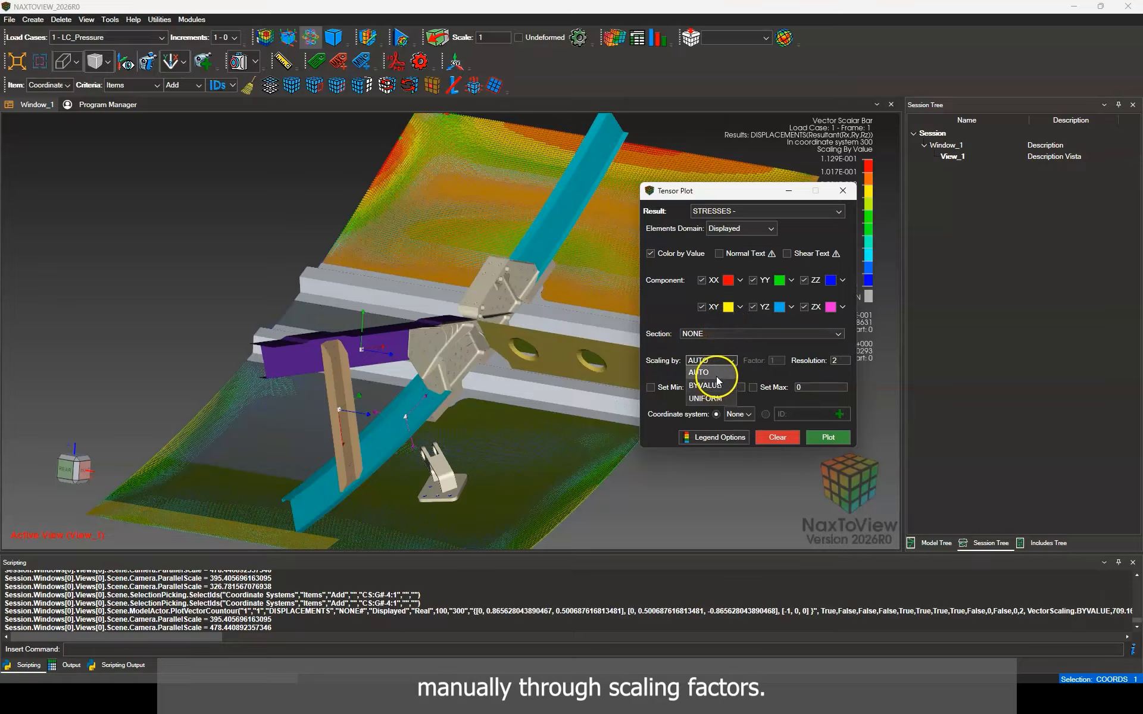
left_click(717, 384)
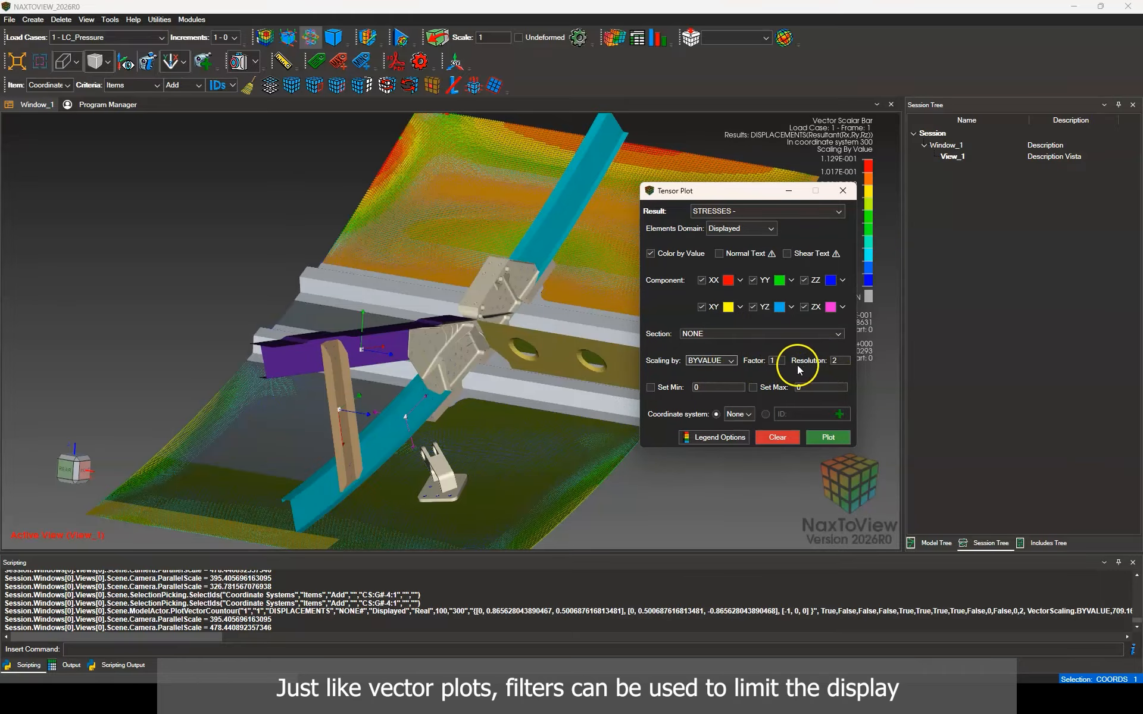
left_click(652, 387)
left_click(753, 388)
left_click(818, 386)
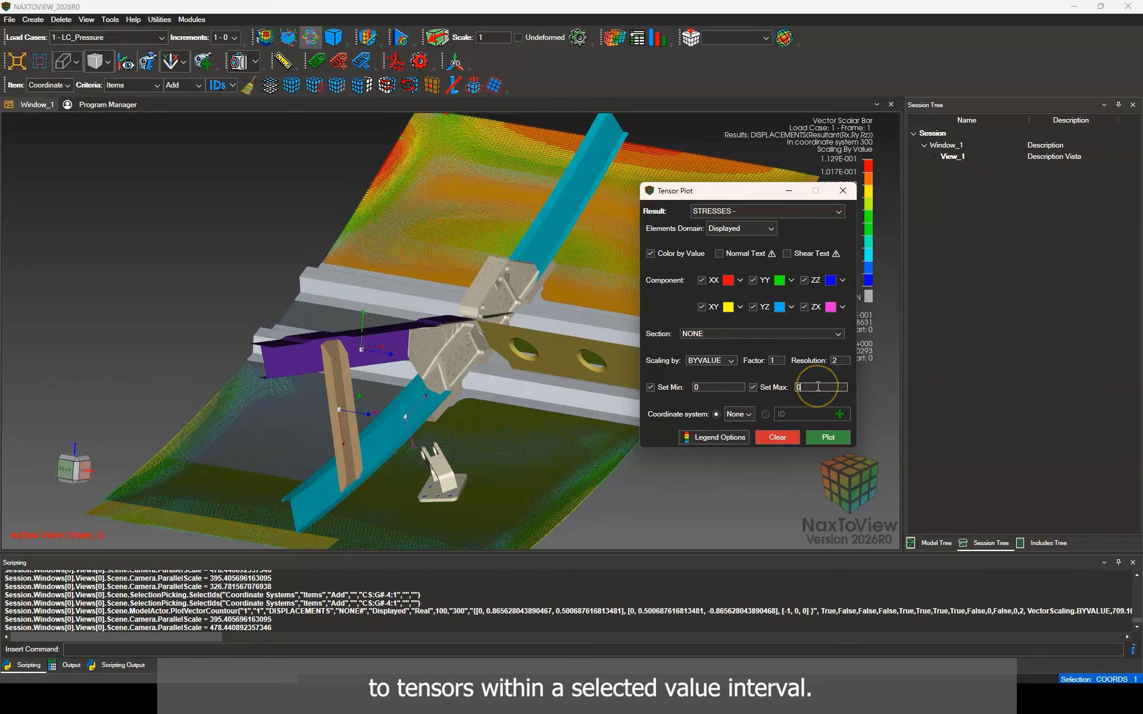
left_click(770, 386)
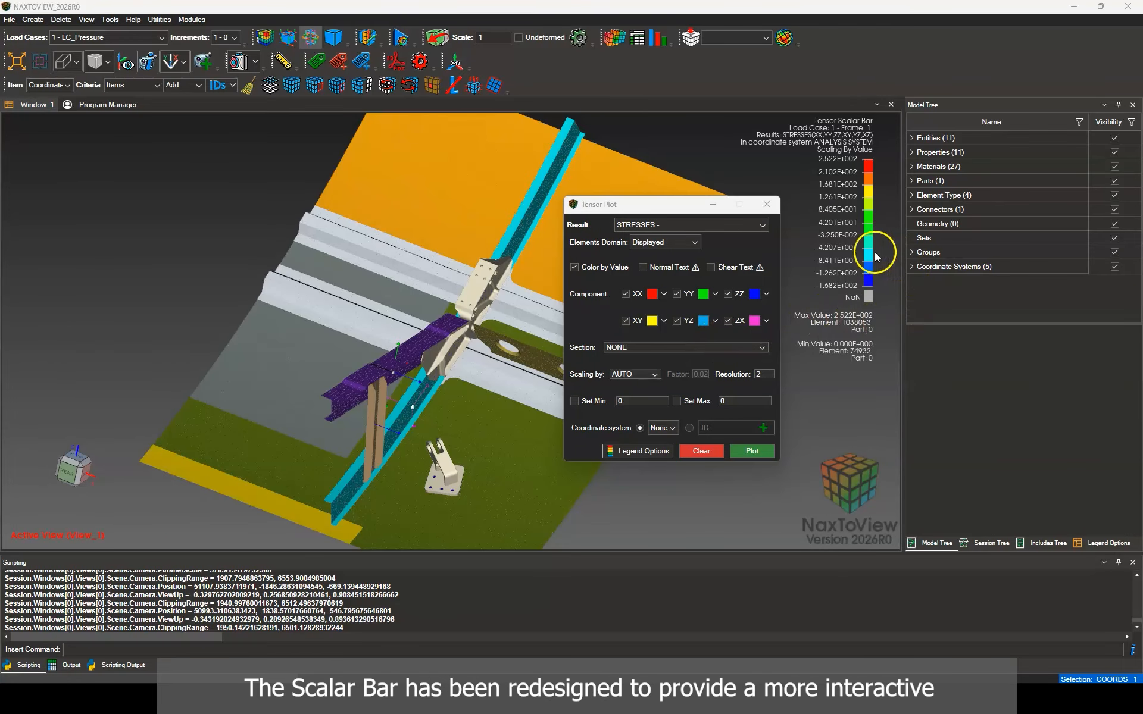
- Try editing the lowest value label directly on the tensor scalar bar, entering 0
double_click(855, 290)
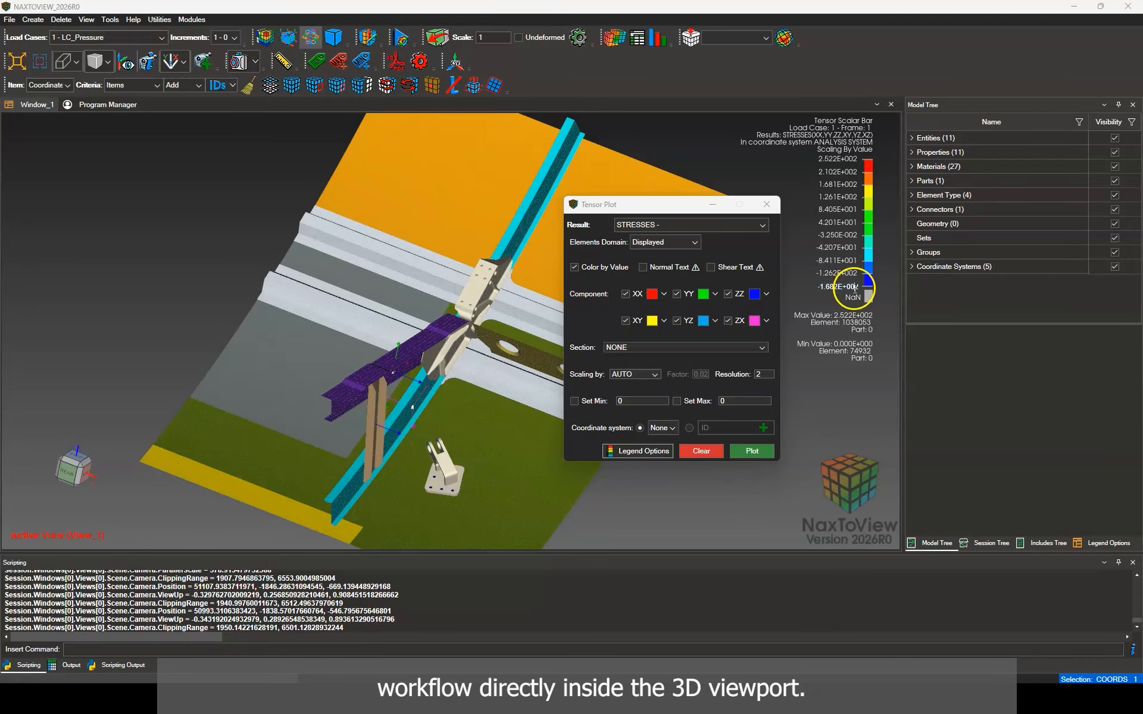
left_click(877, 292)
type("0")
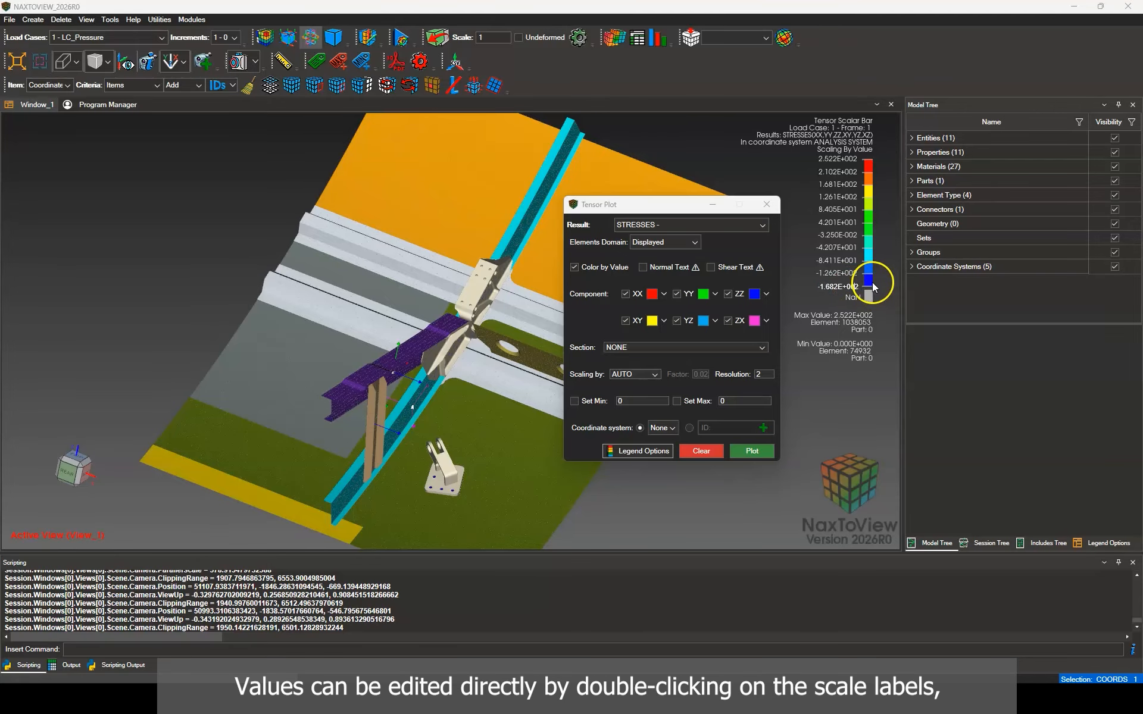
- Recolour the lowest band of the tensor scalar bar to the blue shade RGB 36, 0, 255
left_click(873, 282)
left_click(973, 295)
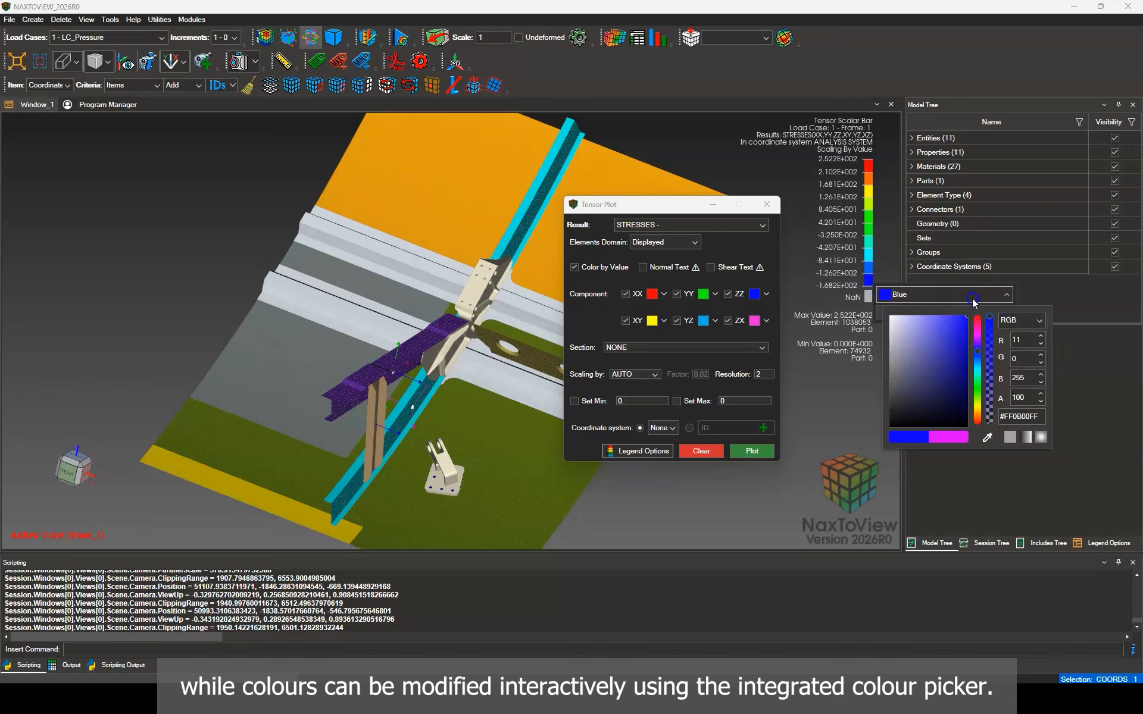
mouse_move(977, 347)
left_mouse_down()
mouse_move(978, 363)
mouse_move(978, 348)
left_mouse_up()
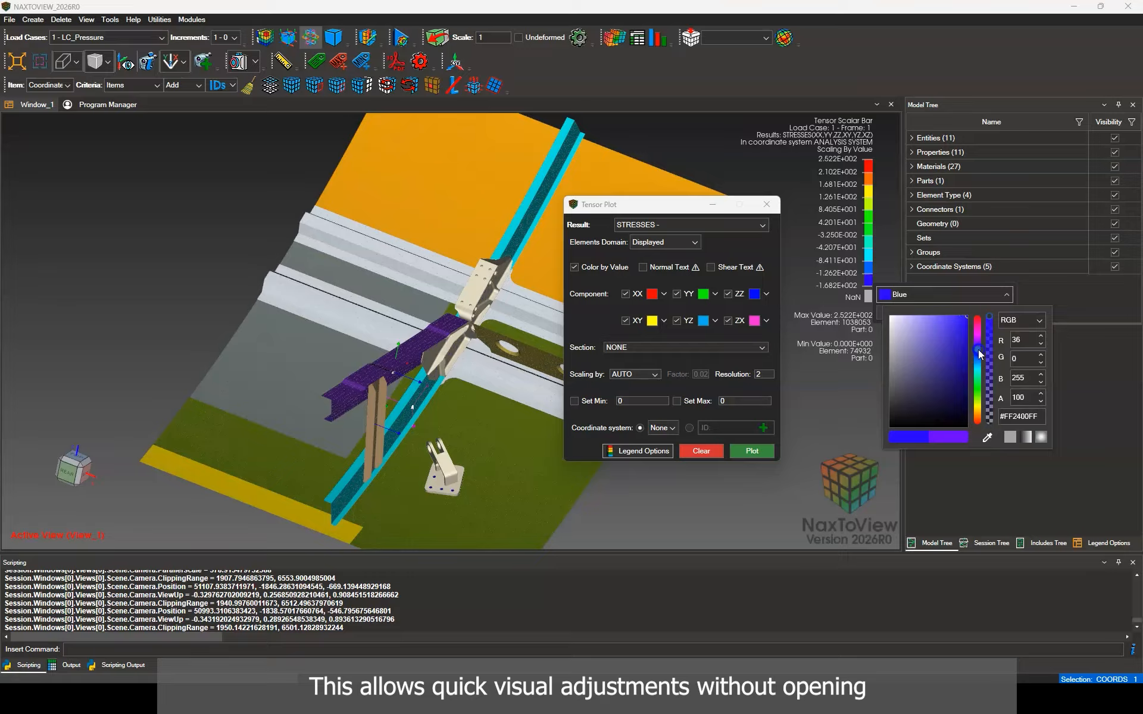
left_click(1005, 295)
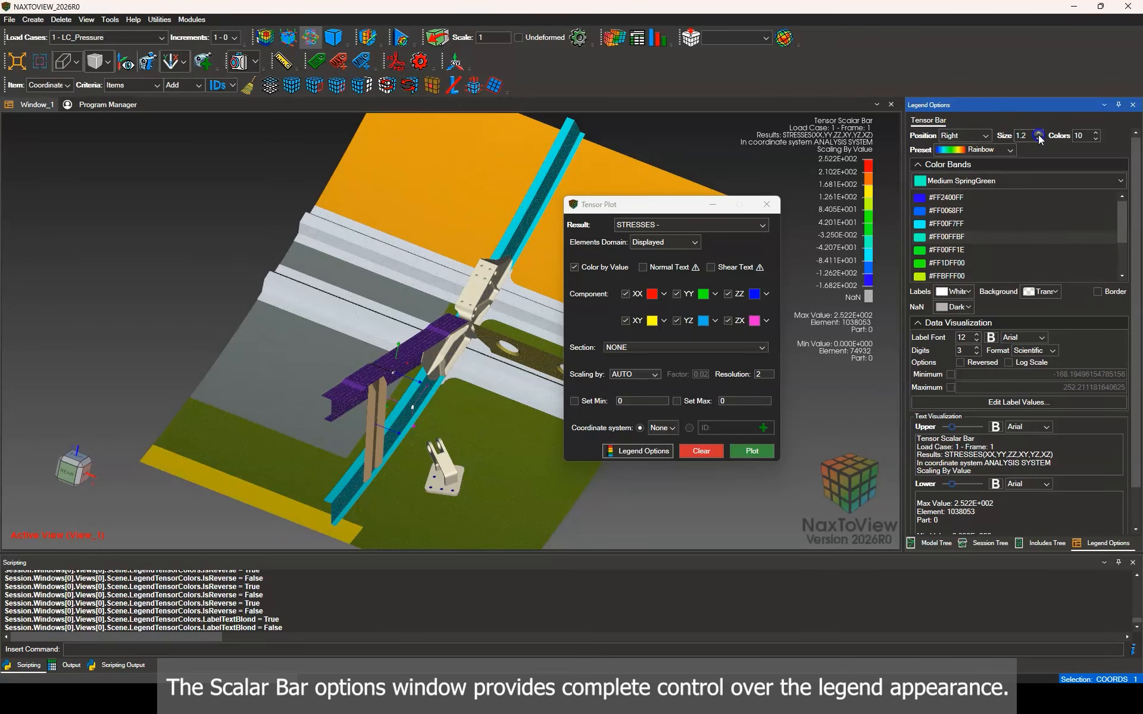
- Try out bold label text and the reversed colour order on the tensor scalar bar, switching each back off
left_click(1076, 136)
left_click(992, 337)
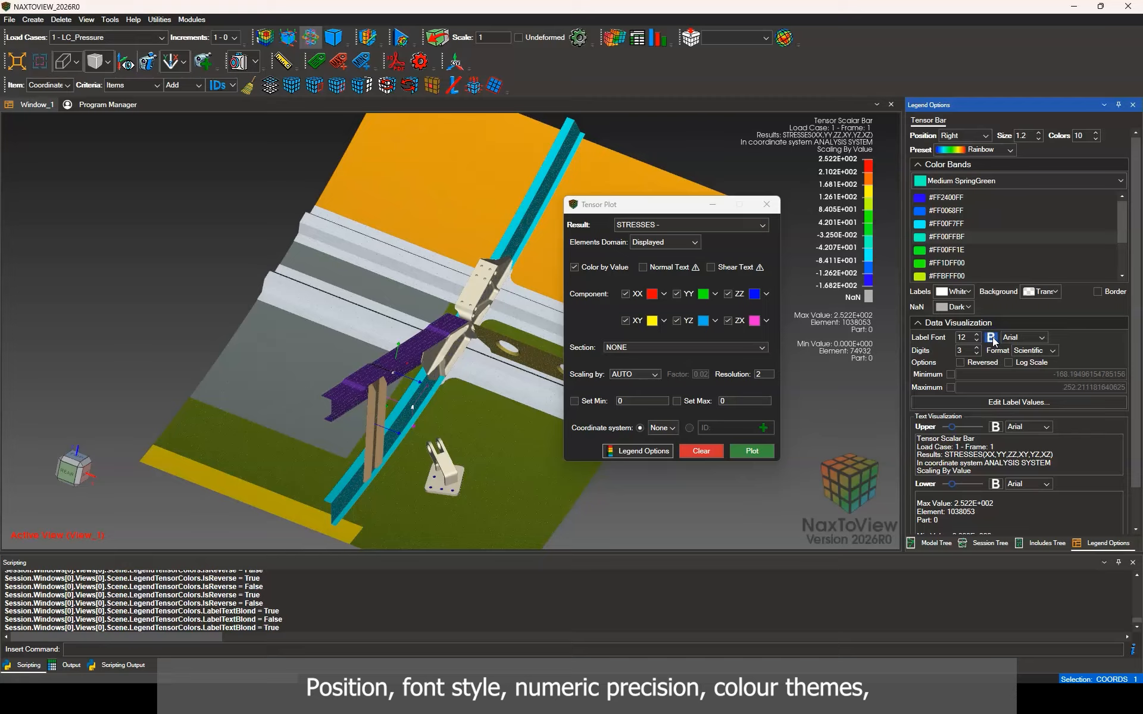
left_click(991, 337)
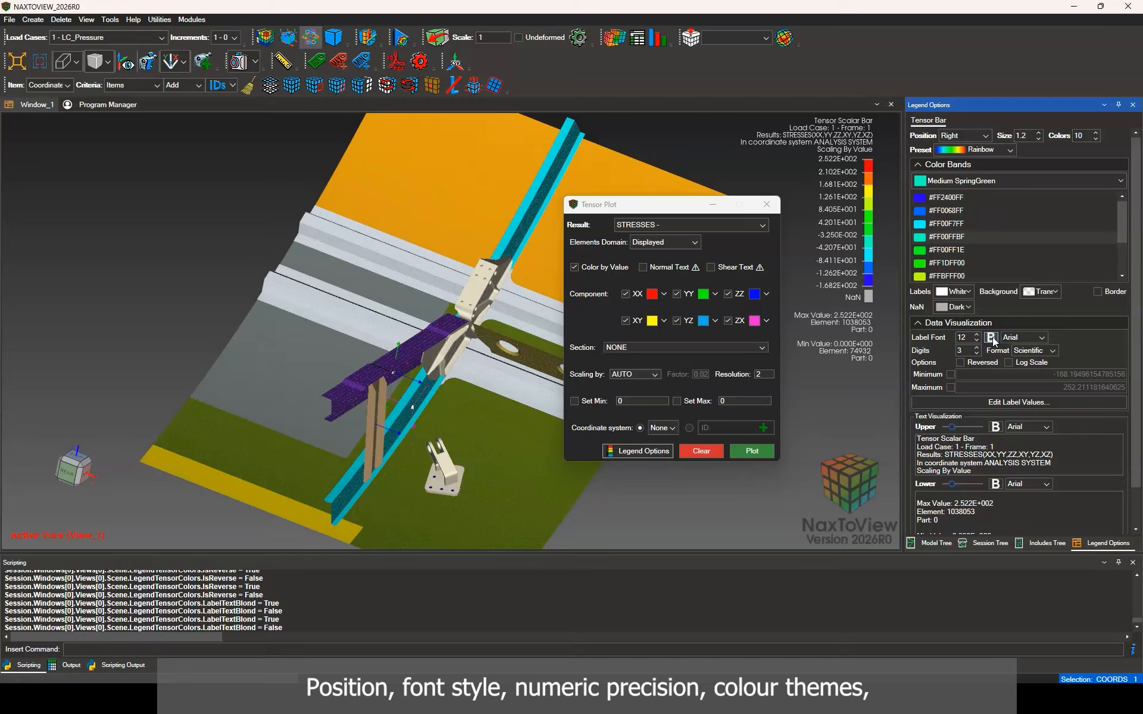
left_click(960, 363)
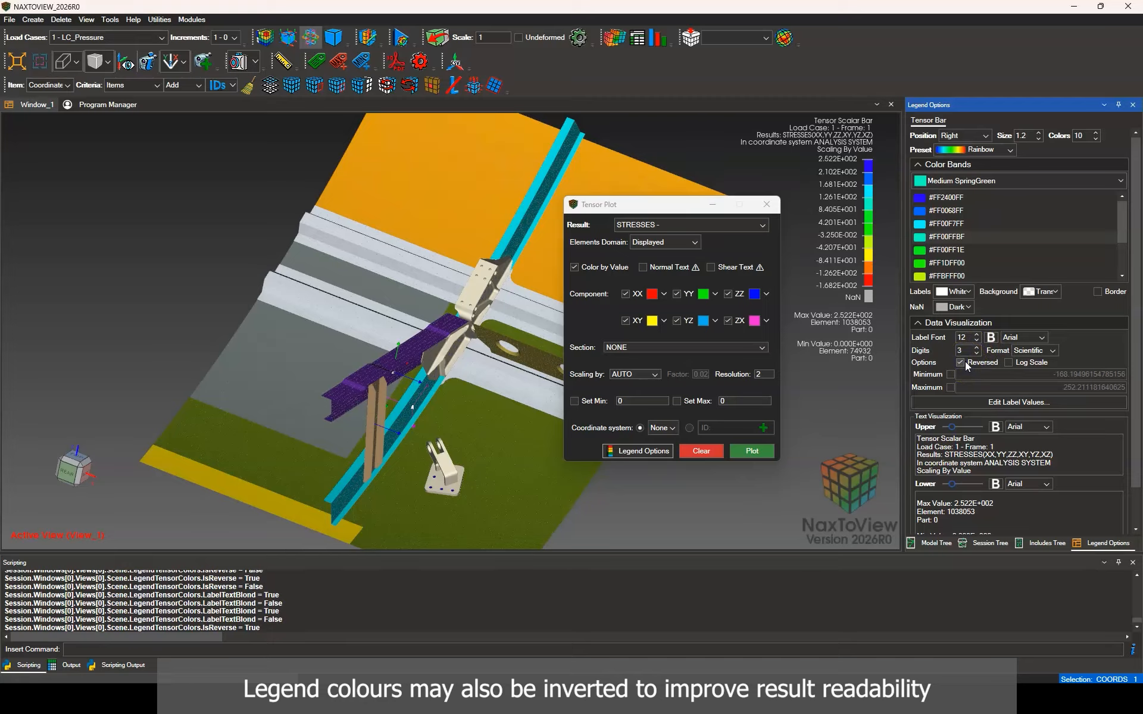
left_click(966, 364)
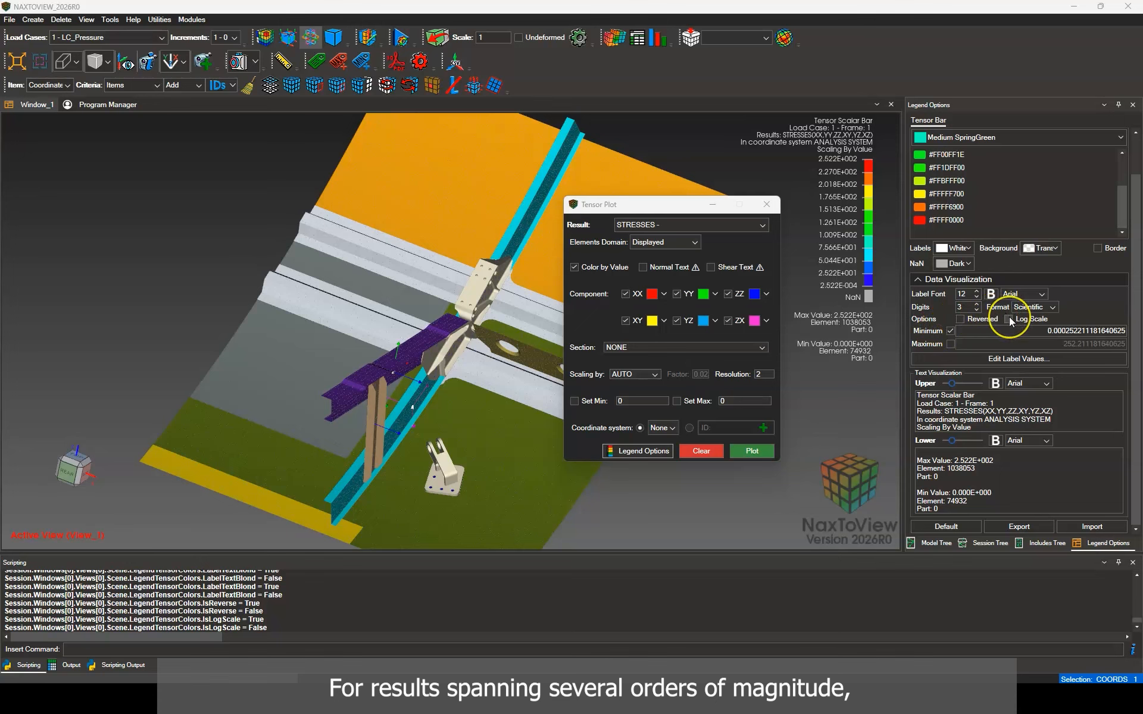
- Enable the logarithmic scale for the tensor scalar bar and try toggling its minimum and maximum range limits
left_click(1008, 320)
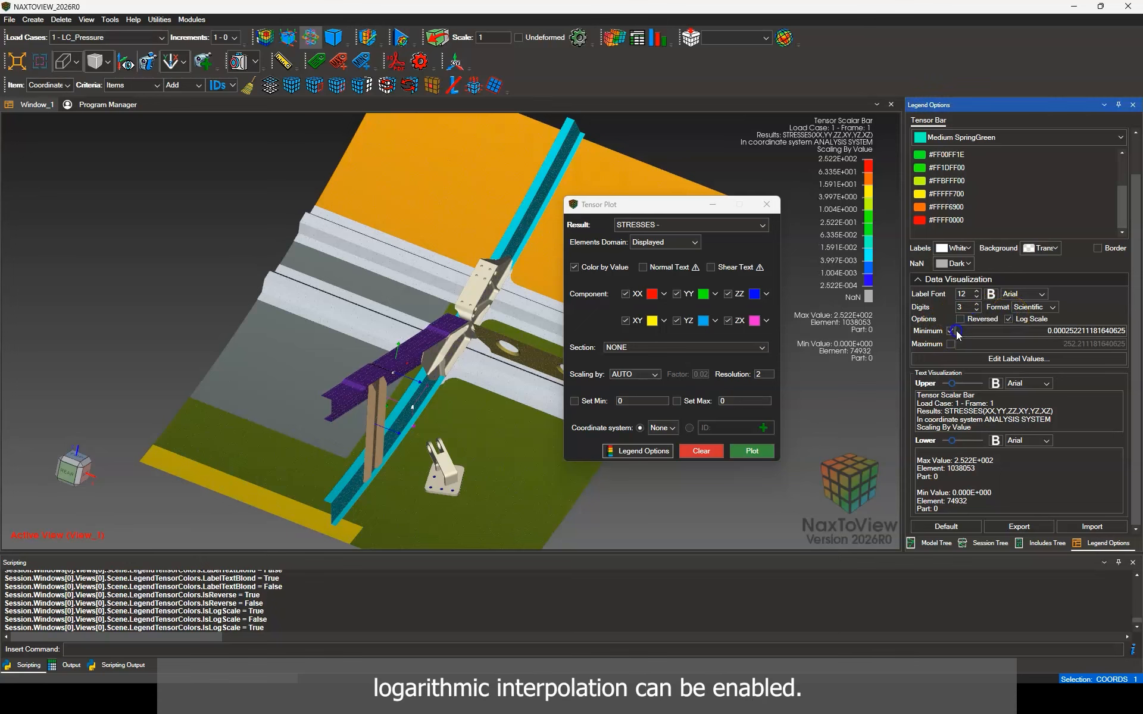
left_click(952, 332)
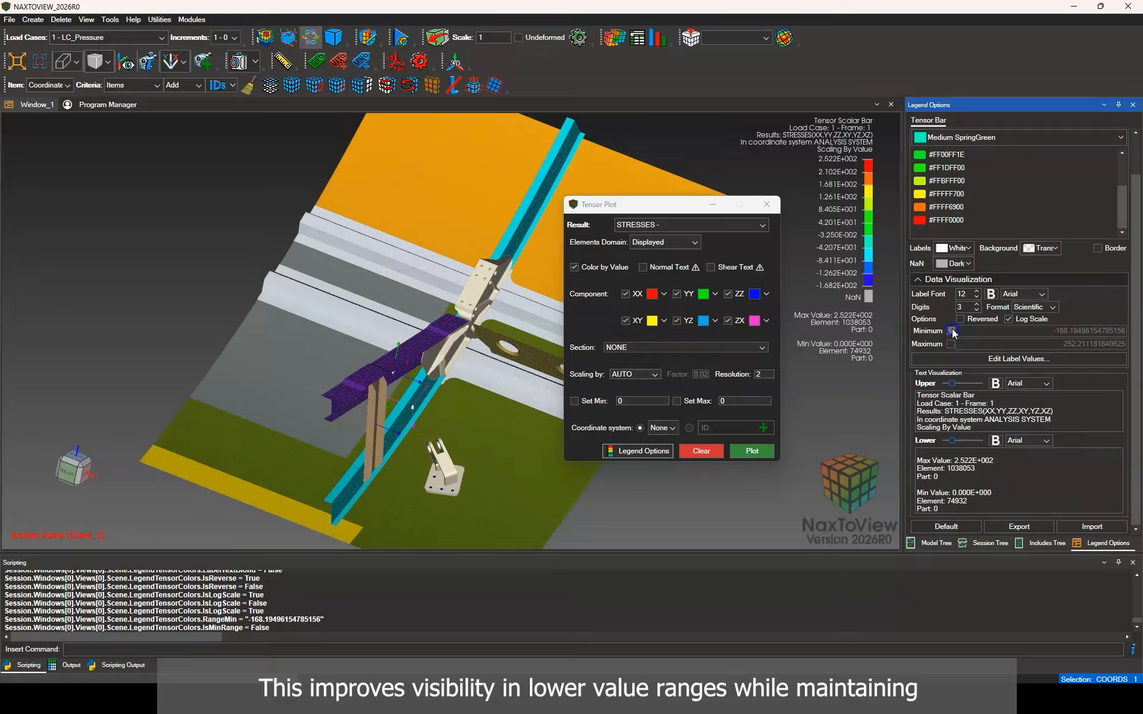
left_click(951, 331)
left_click(951, 344)
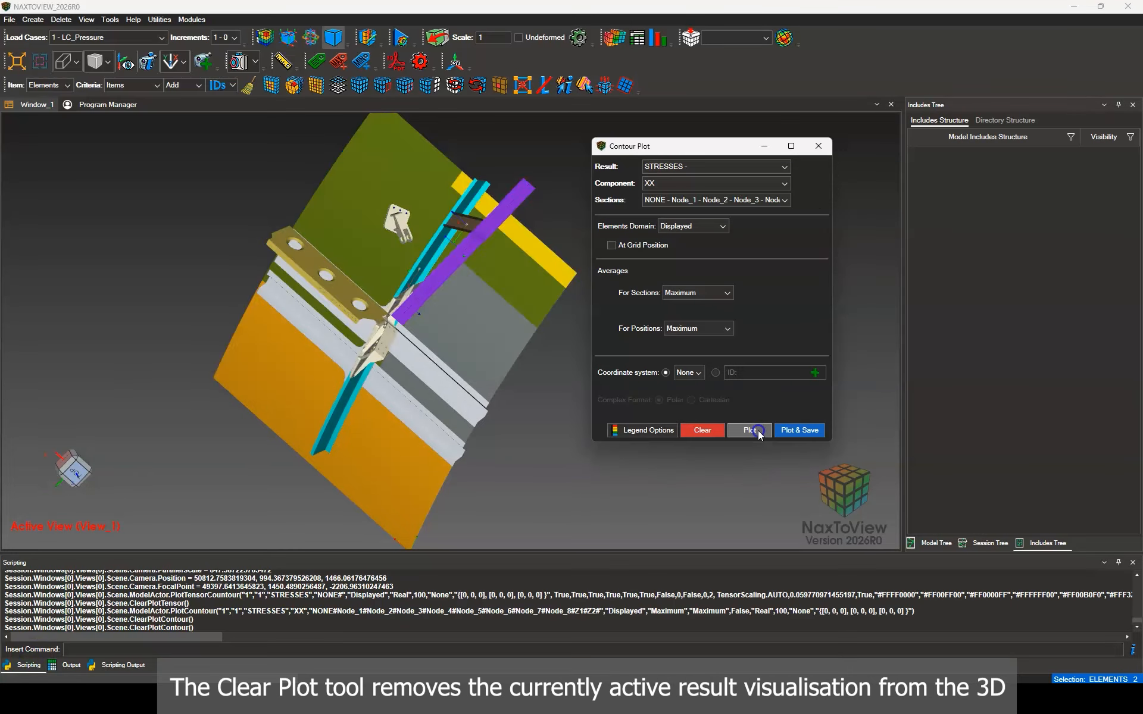
- Plot the STRESSES XX contour on the displayed elements, and remove it with the Clear Plot tool
left_click(759, 432)
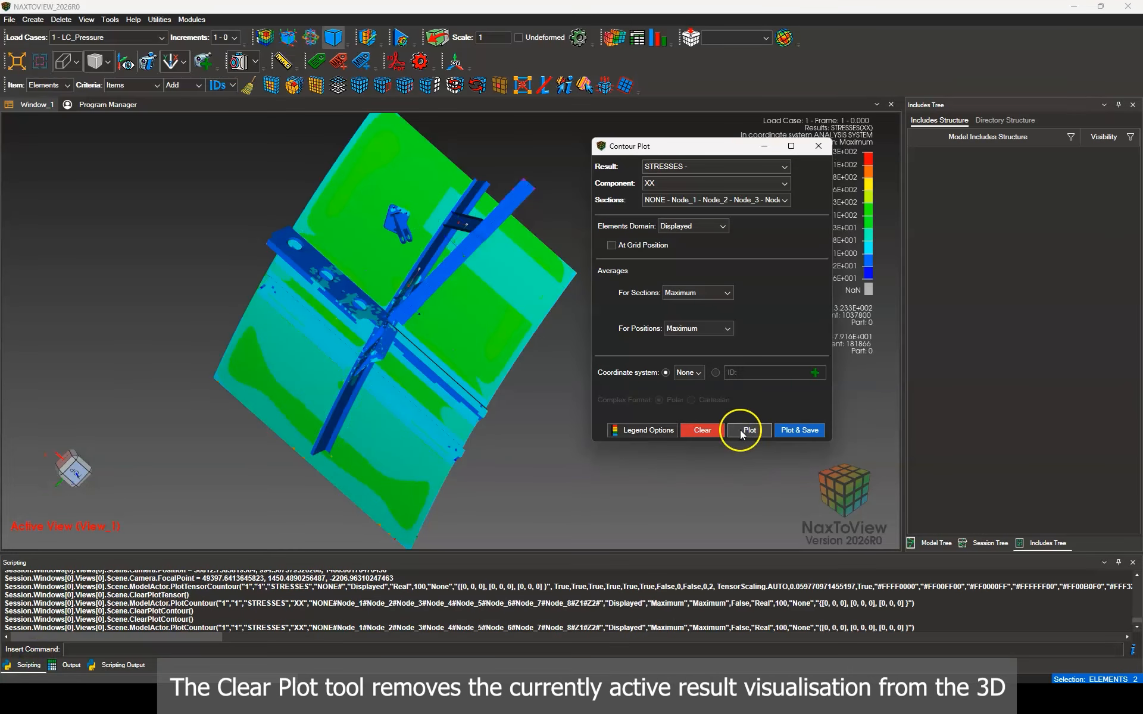
left_click(325, 39)
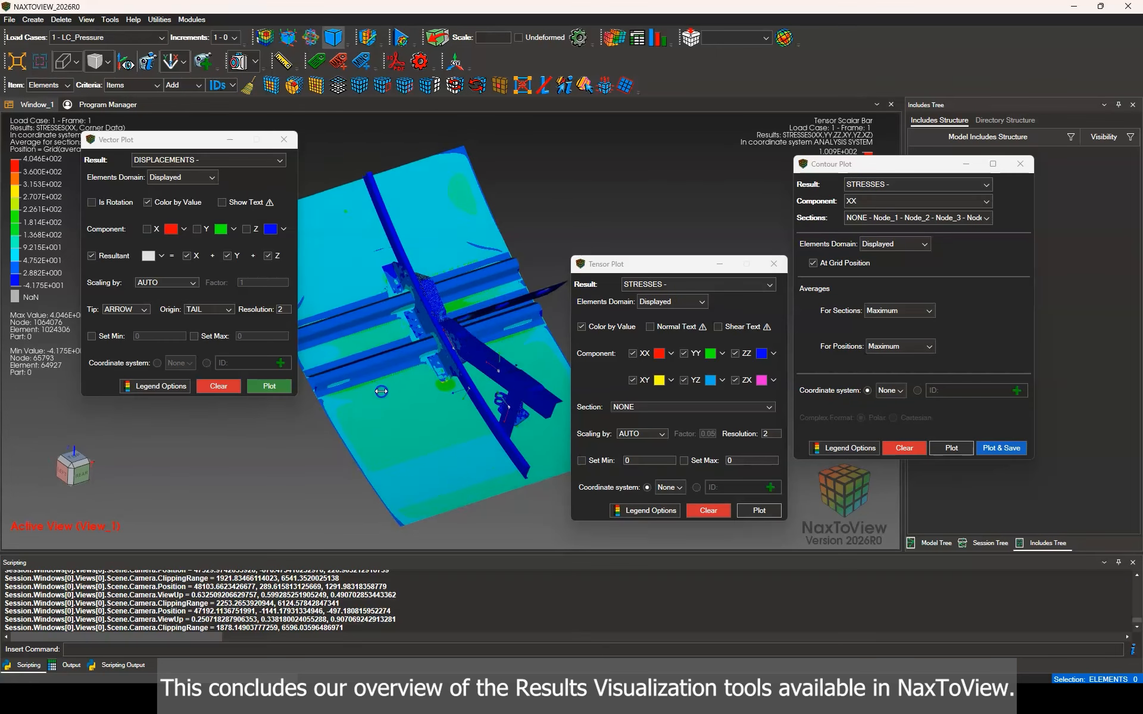
- Clear the active contour and tensor plots from the model, and close the Vector Plot and Tensor Plot dialogs
left_click_drag(393, 407, 405, 411)
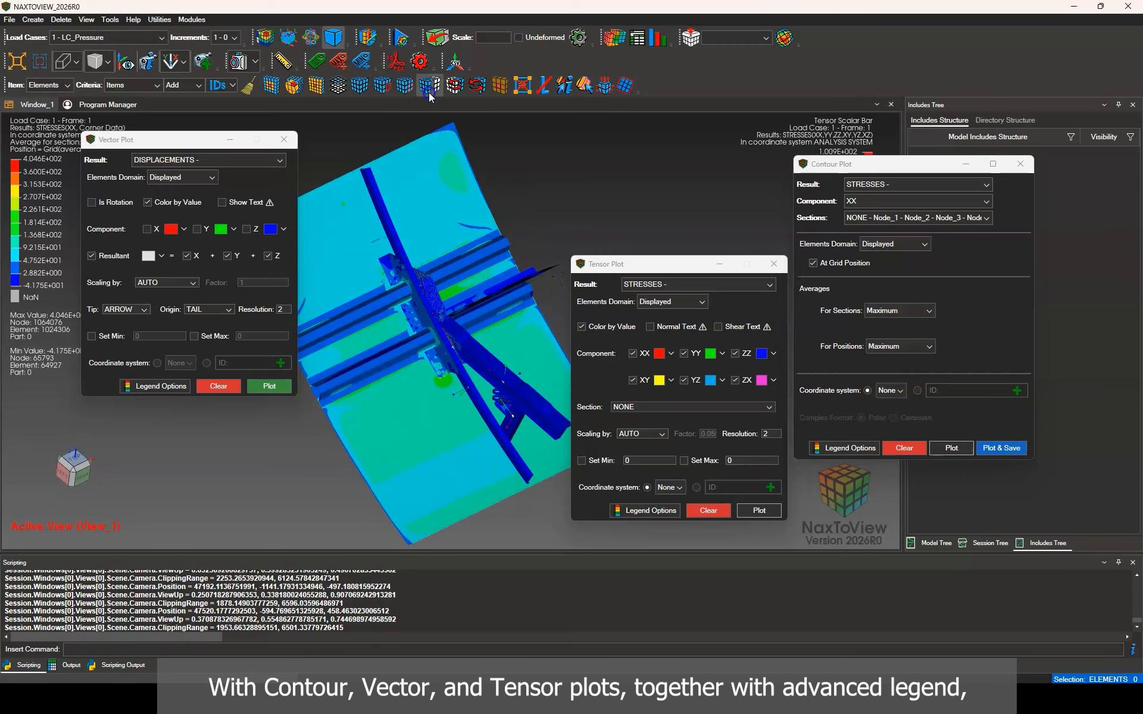
left_click(342, 44)
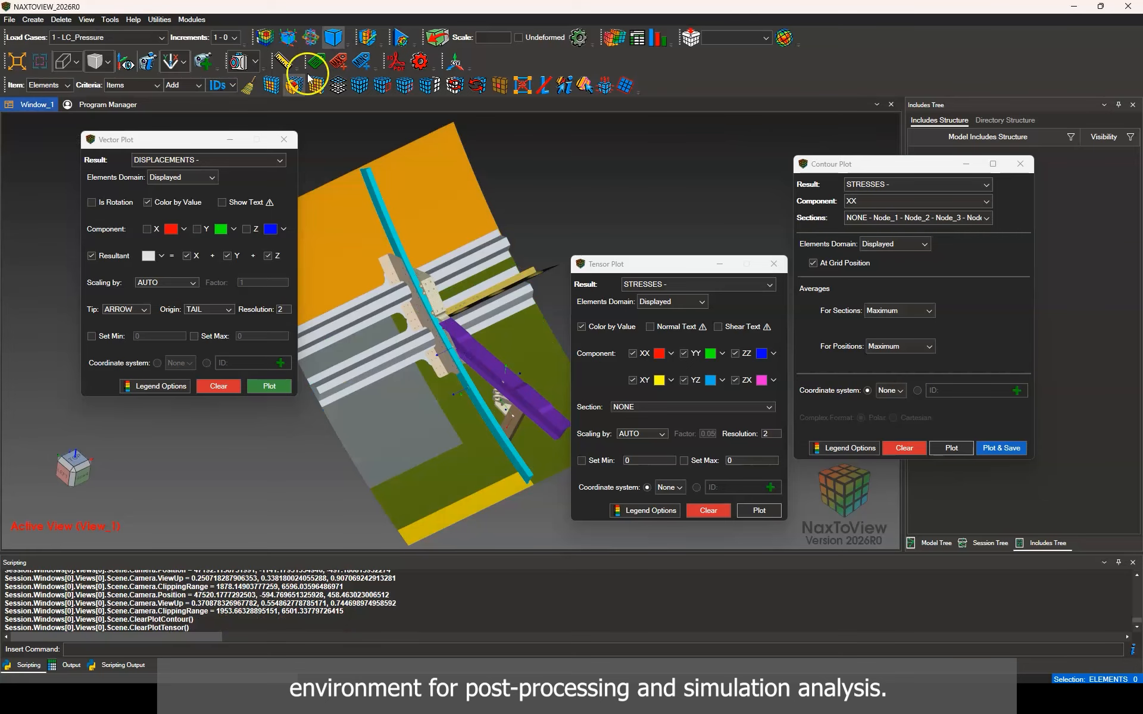
left_click(283, 142)
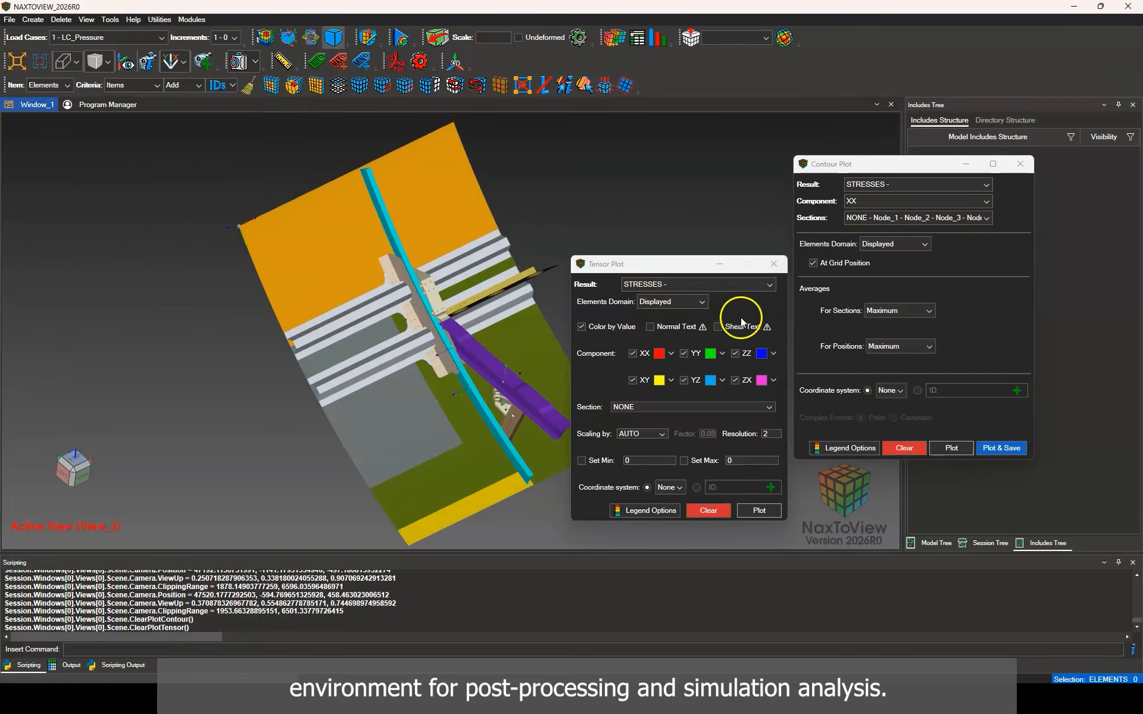
left_click(773, 264)
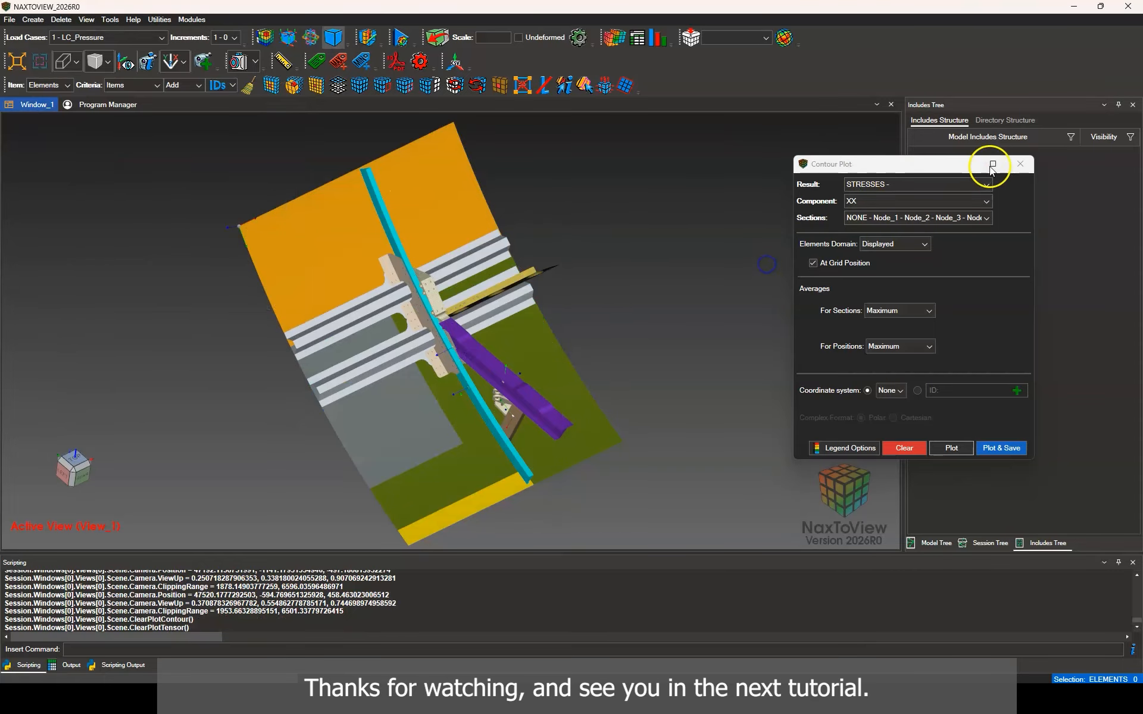